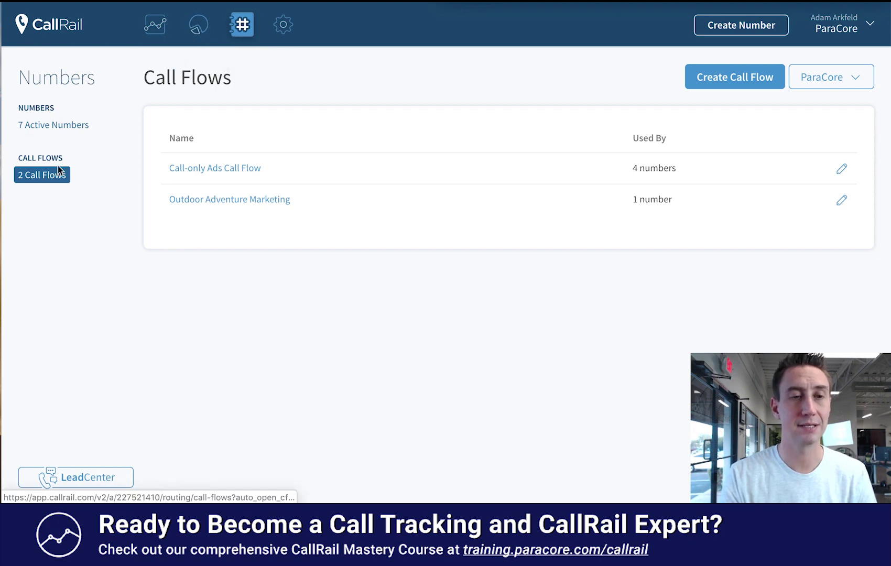
Create a new call flow from the Greeting → Menu → Dial template.
{"action": "left_click", "coordinate": [736, 78]}
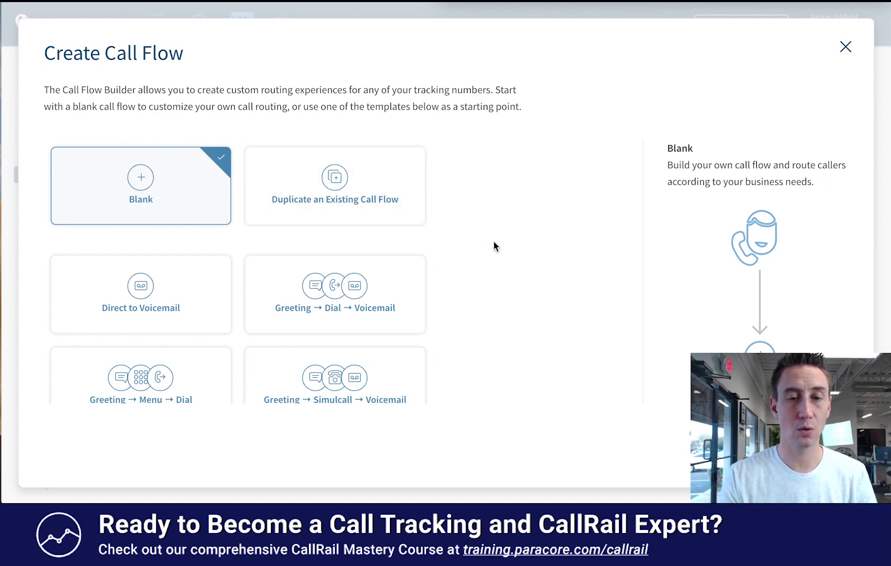
{"action": "scroll", "coordinate": [494, 244], "scroll_direction": "down", "scroll_amount": 2}
{"action": "scroll", "coordinate": [493, 244], "scroll_direction": "up", "scroll_amount": 1}
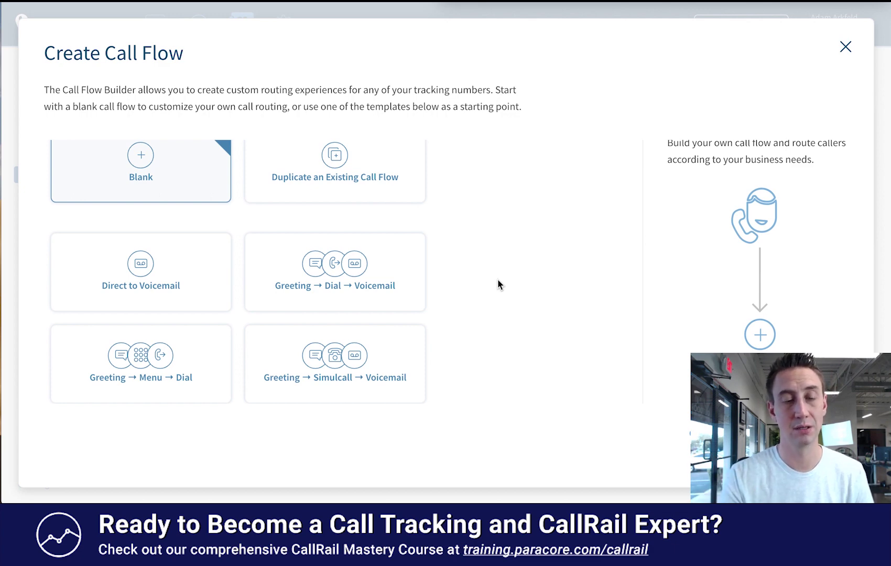
{"action": "left_click", "coordinate": [159, 356]}
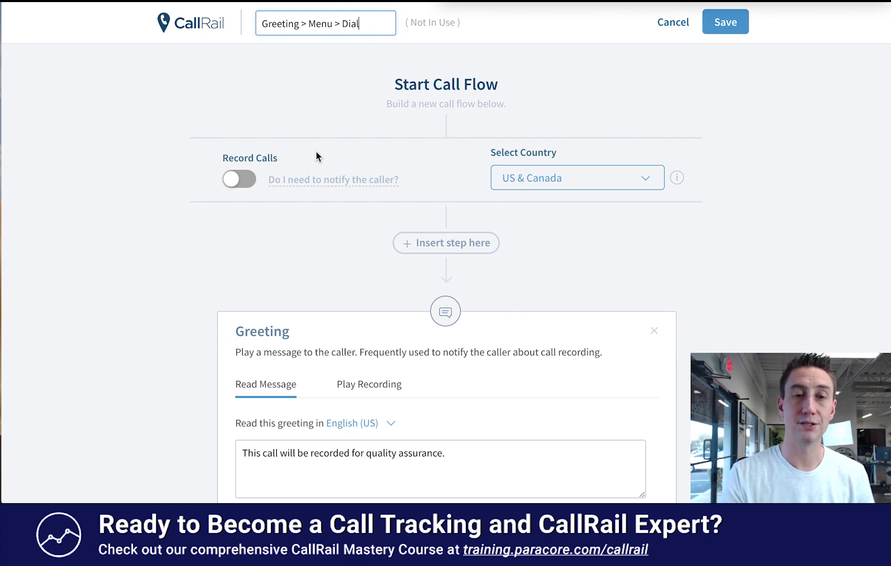
Turn on call recording for the new call flow and review its Greeting step.
{"action": "left_click", "coordinate": [234, 180]}
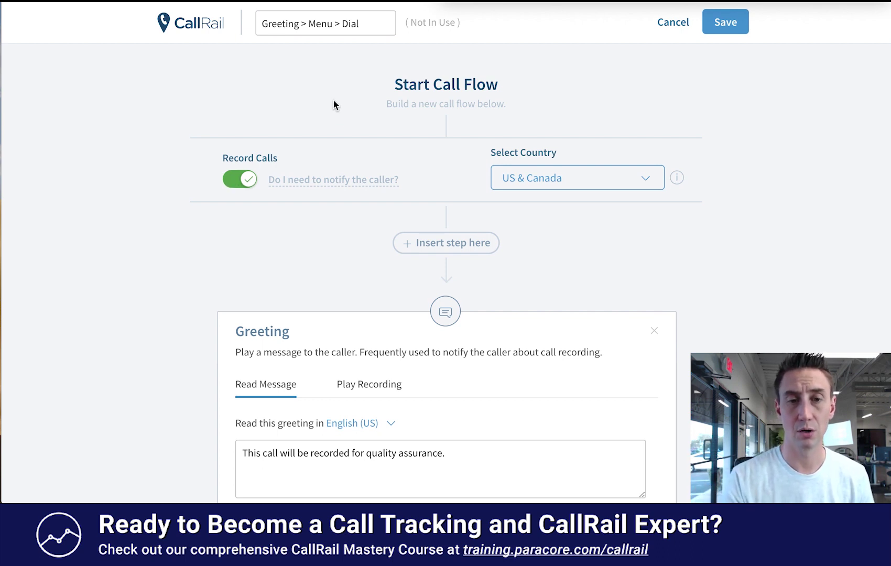
{"action": "scroll", "coordinate": [750, 206], "scroll_direction": "down", "scroll_amount": 4}
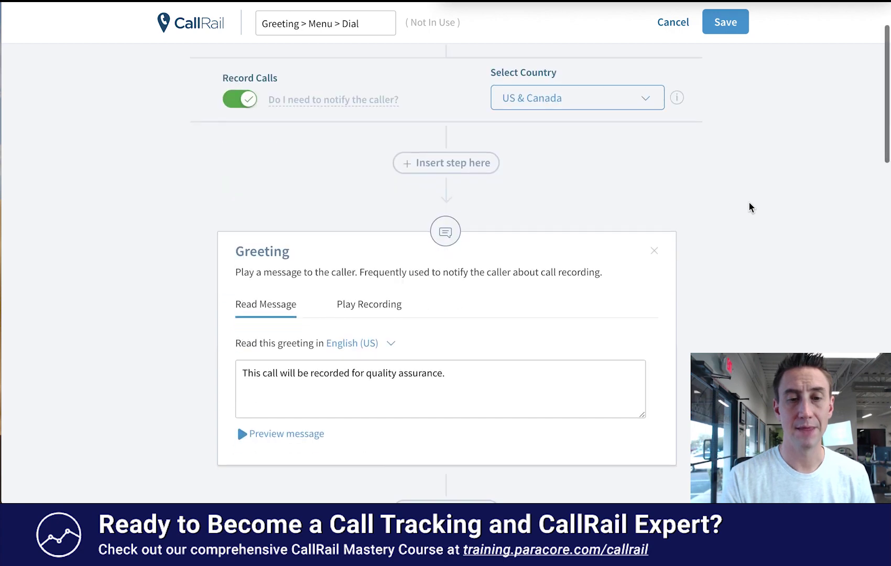
{"action": "scroll", "coordinate": [749, 206], "scroll_direction": "up", "scroll_amount": 1}
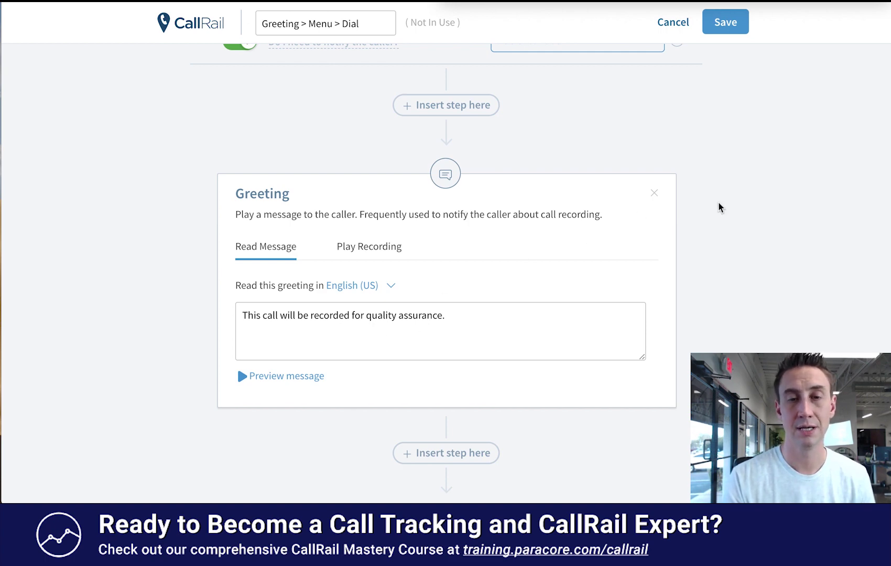
{"action": "scroll", "coordinate": [719, 208], "scroll_direction": "up", "scroll_amount": 1}
{"action": "scroll", "coordinate": [719, 207], "scroll_direction": "up", "scroll_amount": 1}
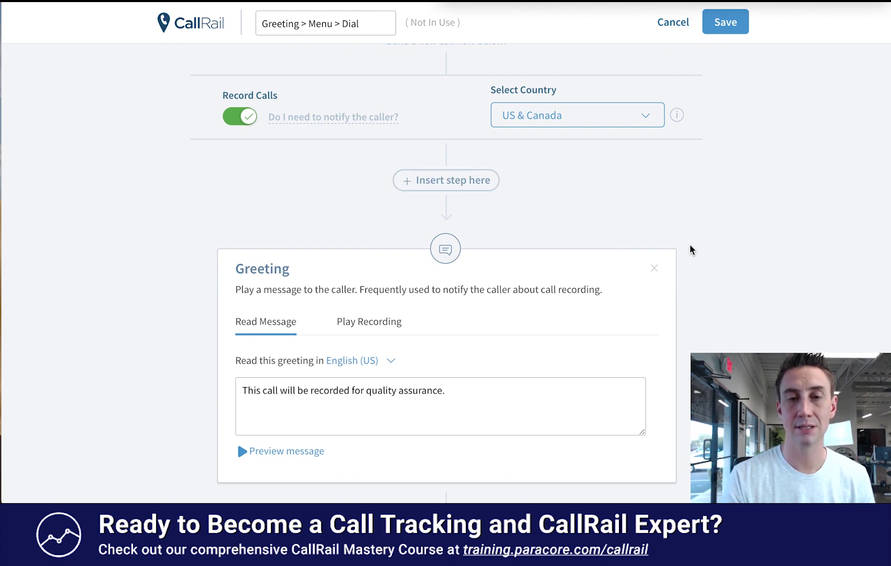
Check the deletion options for the Greeting step and dismiss them without deleting anything.
{"action": "scroll", "coordinate": [696, 214], "scroll_direction": "down", "scroll_amount": 3}
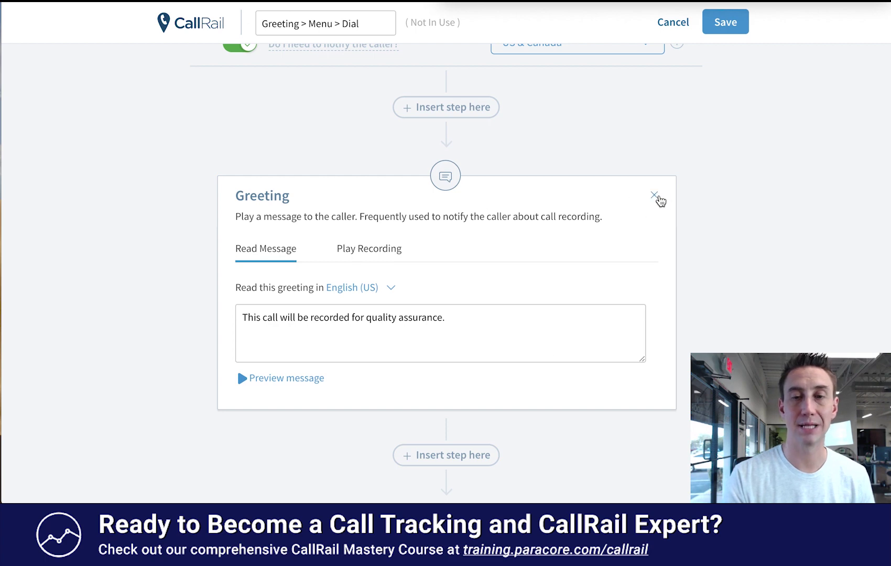
{"action": "left_click", "coordinate": [654, 196]}
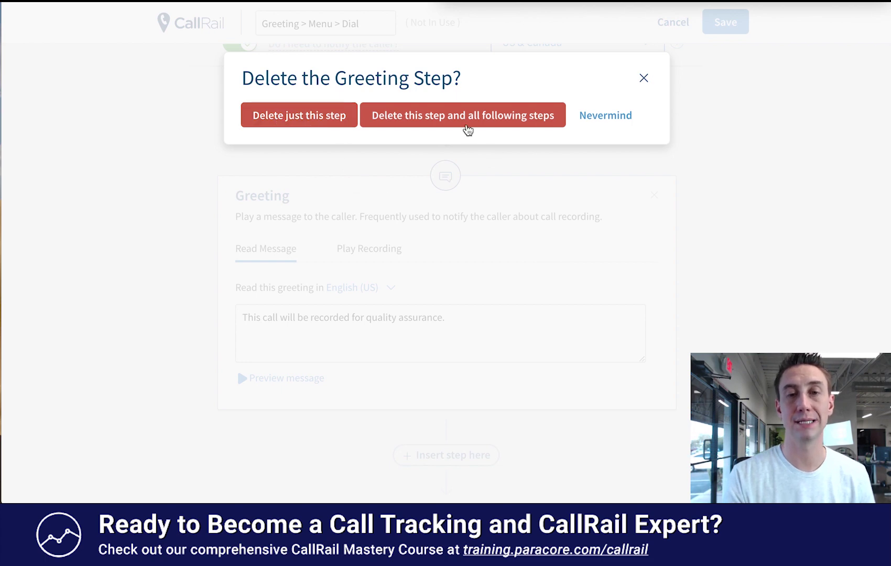
{"action": "left_click", "coordinate": [597, 117]}
Look at the Greeting step's Play Recording option and return the step to Read Message.
{"action": "scroll", "coordinate": [717, 169], "scroll_direction": "down", "scroll_amount": 8}
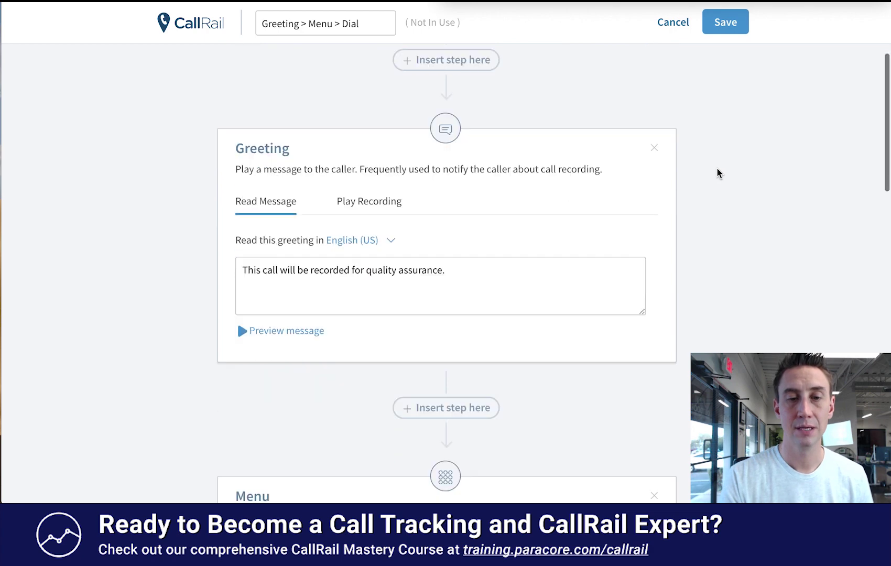
{"action": "scroll", "coordinate": [717, 174], "scroll_direction": "down", "scroll_amount": 1}
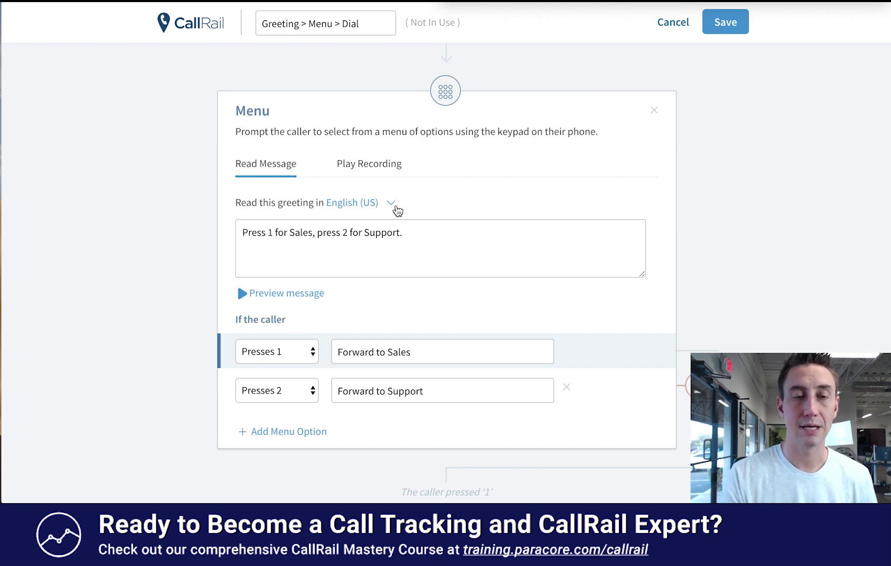
{"action": "scroll", "coordinate": [406, 208], "scroll_direction": "up", "scroll_amount": 1}
{"action": "scroll", "coordinate": [406, 208], "scroll_direction": "up", "scroll_amount": 5}
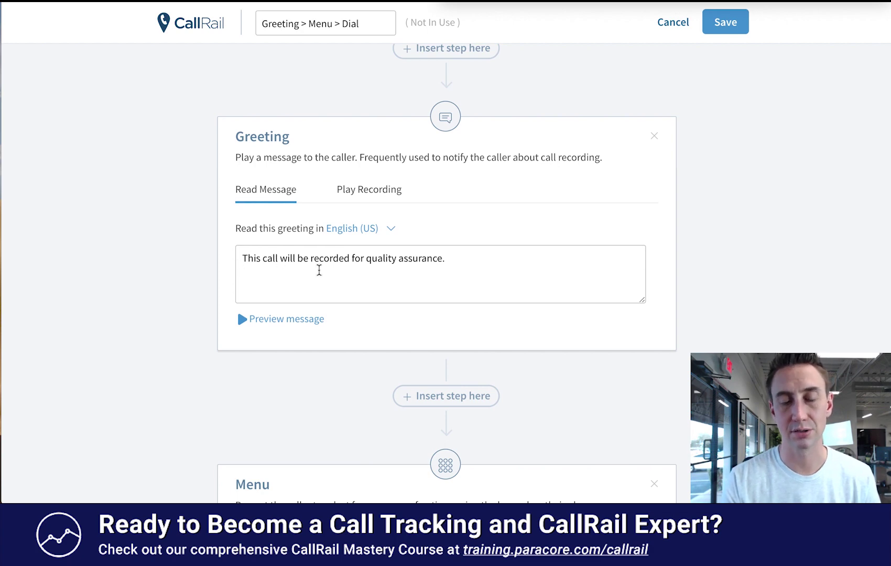
{"action": "left_click", "coordinate": [390, 200]}
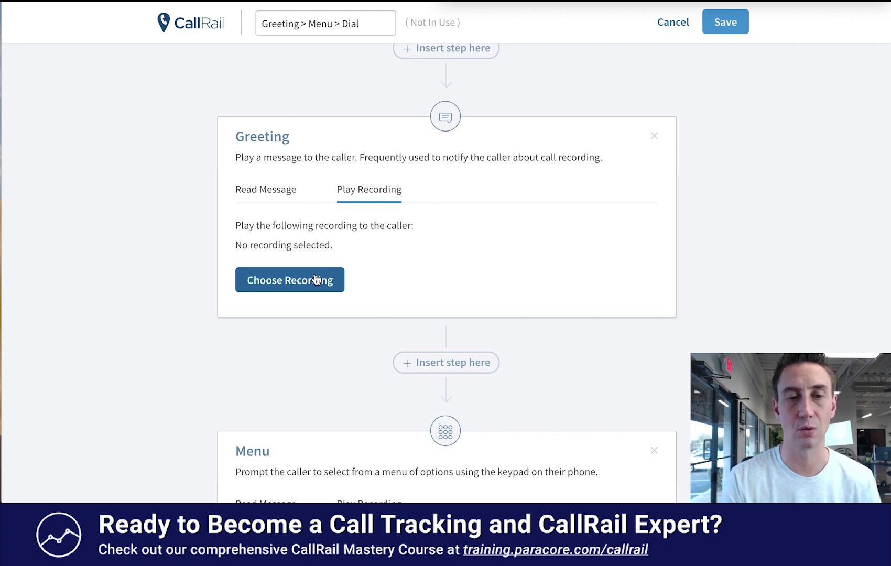
{"action": "left_click", "coordinate": [288, 189]}
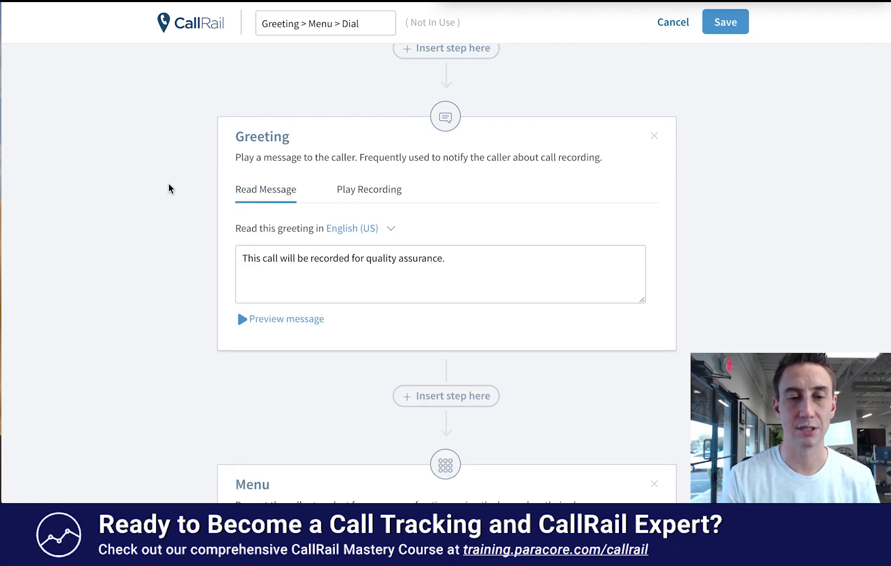
Examine the Menu step's options and the caller key choices for Forward to Support, keeping Presses 2.
{"action": "scroll", "coordinate": [168, 185], "scroll_direction": "down", "scroll_amount": 8}
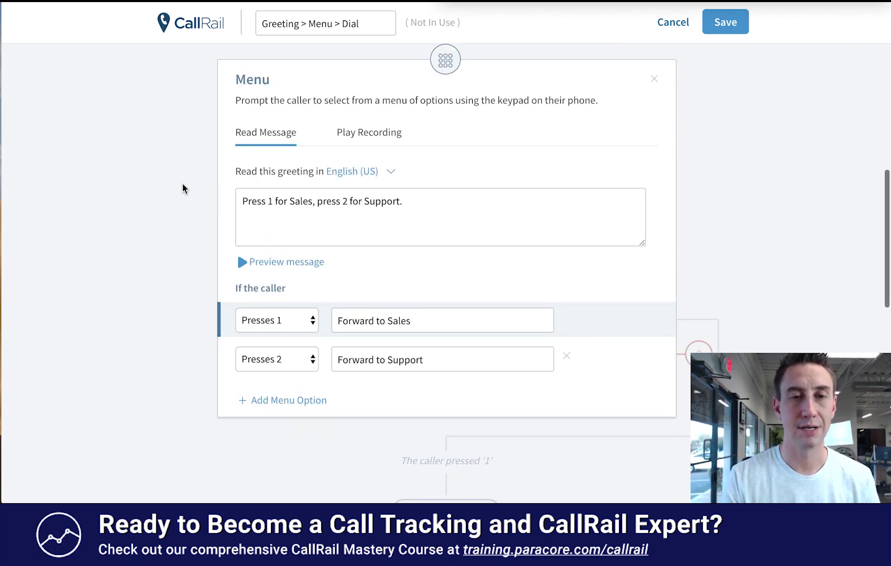
{"action": "scroll", "coordinate": [162, 262], "scroll_direction": "down", "scroll_amount": 1}
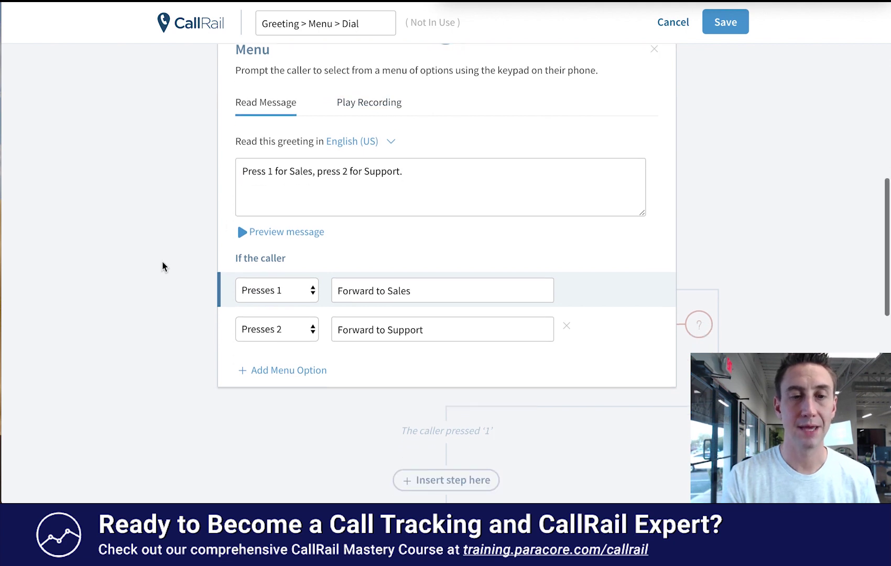
{"action": "left_click", "coordinate": [372, 296]}
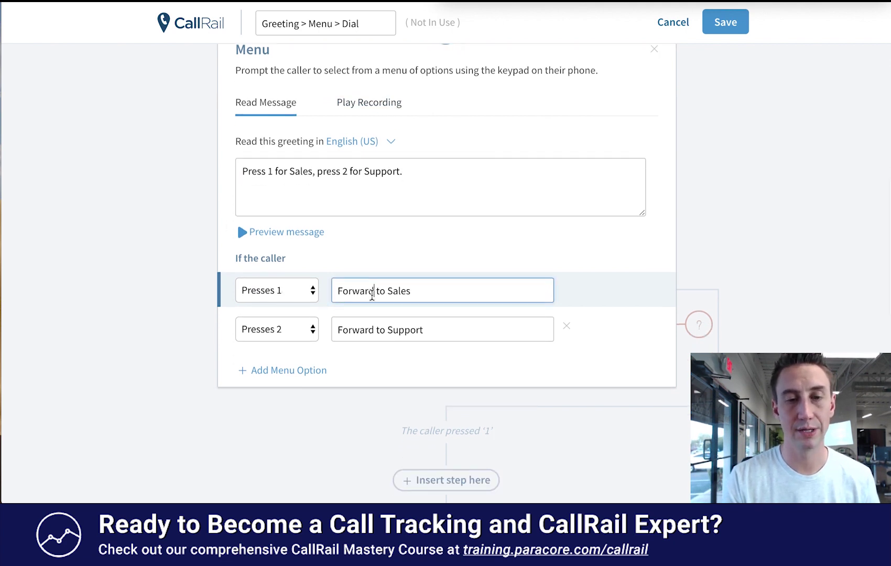
{"action": "left_click", "coordinate": [288, 331]}
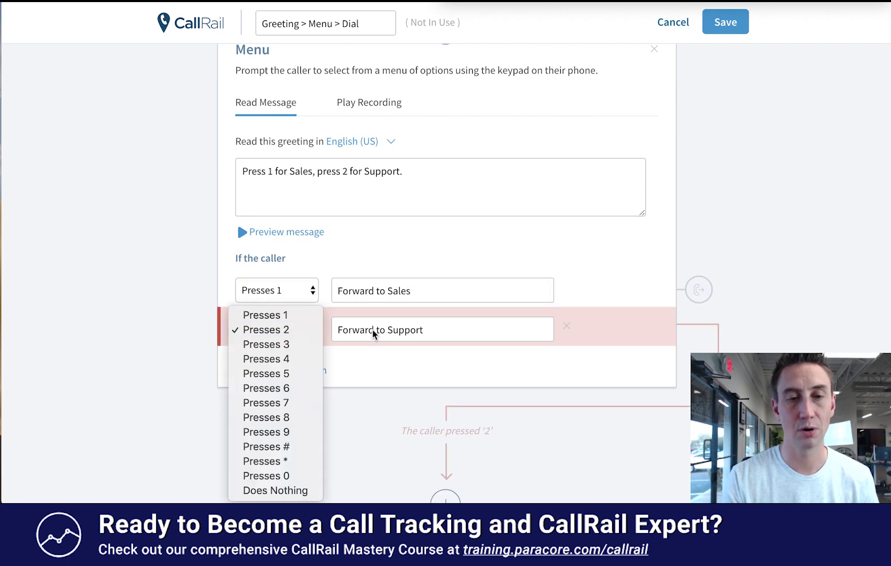
{"action": "key", "text": "Escape"}
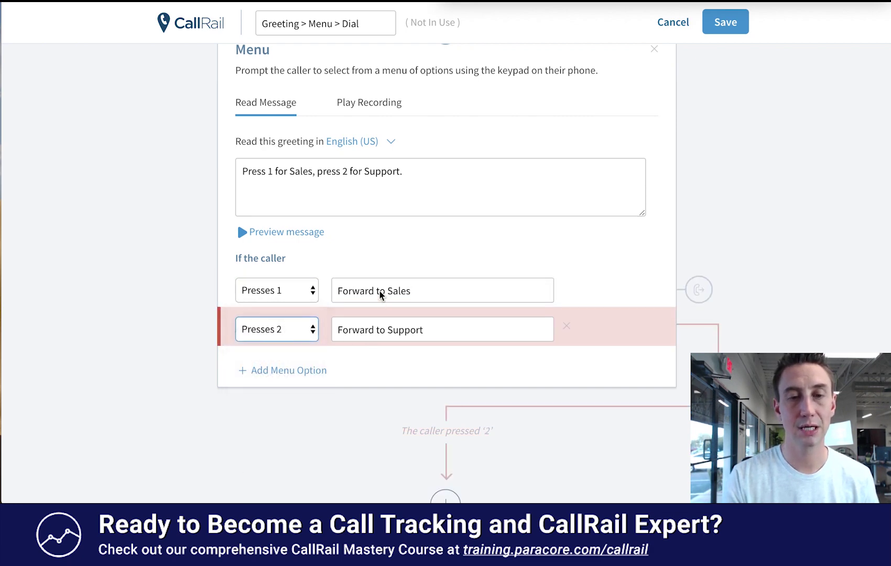
Compare the branches that follow the Forward to Sales and Forward to Support menu options.
{"action": "left_click", "coordinate": [379, 291]}
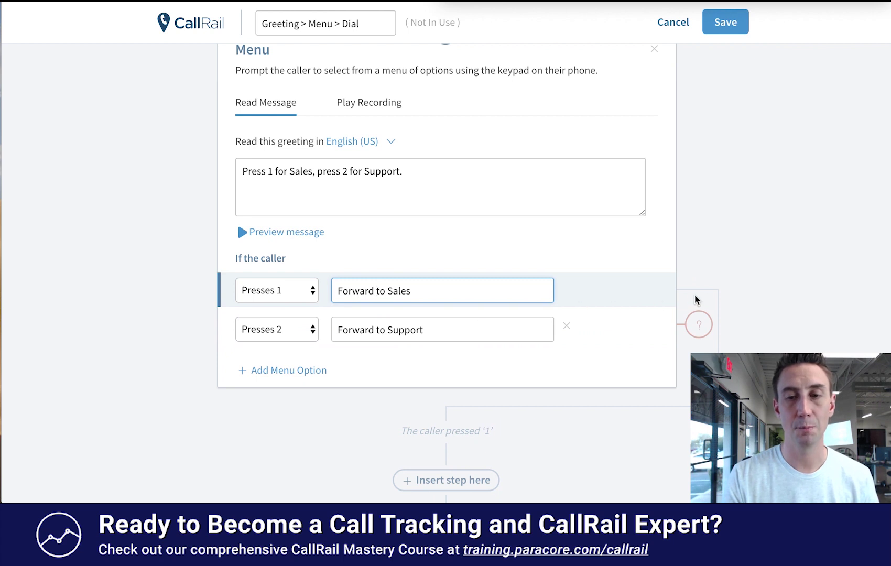
{"action": "scroll", "coordinate": [515, 395], "scroll_direction": "down", "scroll_amount": 3}
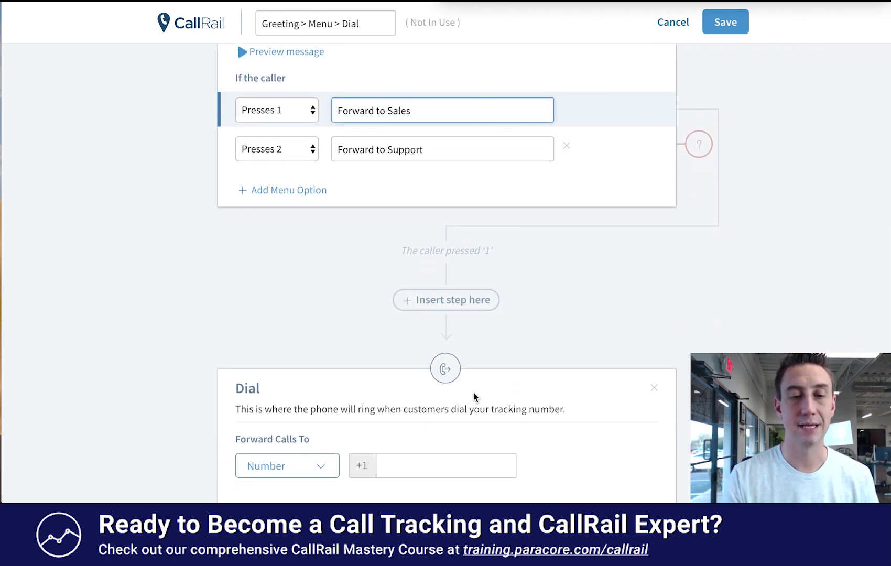
{"action": "scroll", "coordinate": [473, 396], "scroll_direction": "down", "scroll_amount": 2}
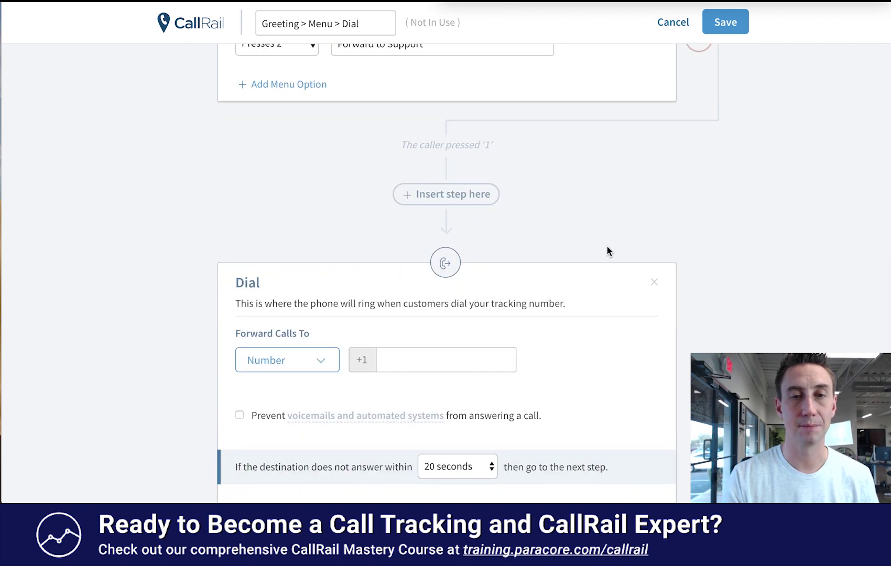
{"action": "scroll", "coordinate": [607, 250], "scroll_direction": "up", "scroll_amount": 2}
{"action": "left_click", "coordinate": [519, 181]}
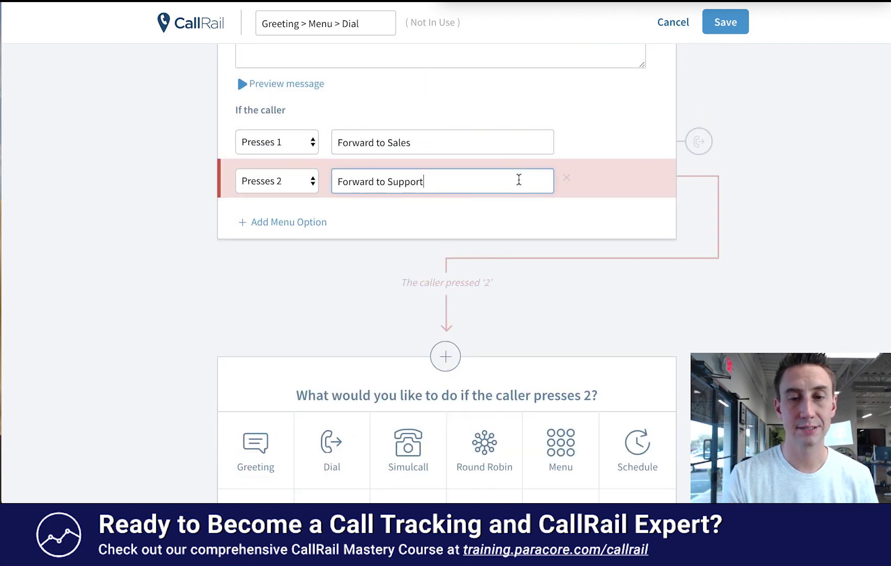
{"action": "scroll", "coordinate": [687, 306], "scroll_direction": "down", "scroll_amount": 2}
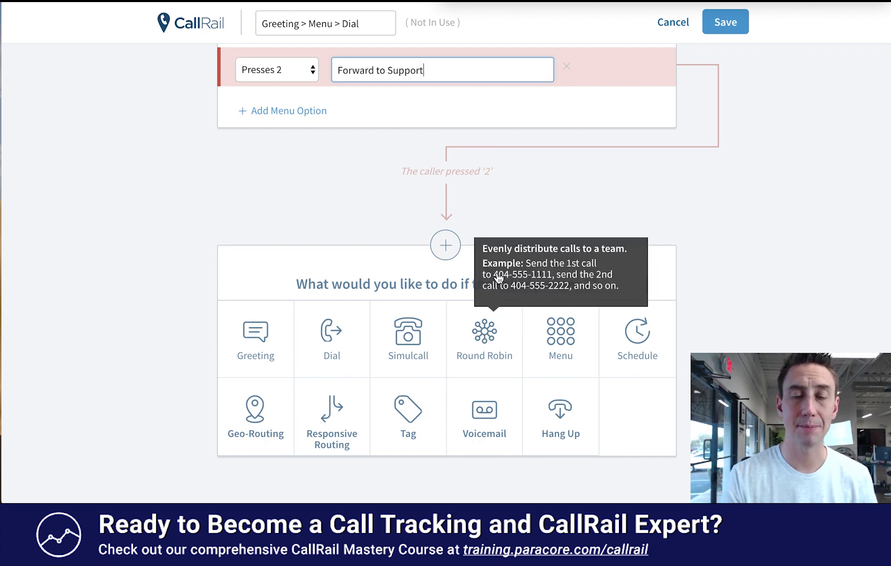
Review the Dial step for callers who press 1, including its no-answer timeout and the possible next steps.
{"action": "scroll", "coordinate": [498, 277], "scroll_direction": "up", "scroll_amount": 2}
{"action": "left_click", "coordinate": [471, 120]}
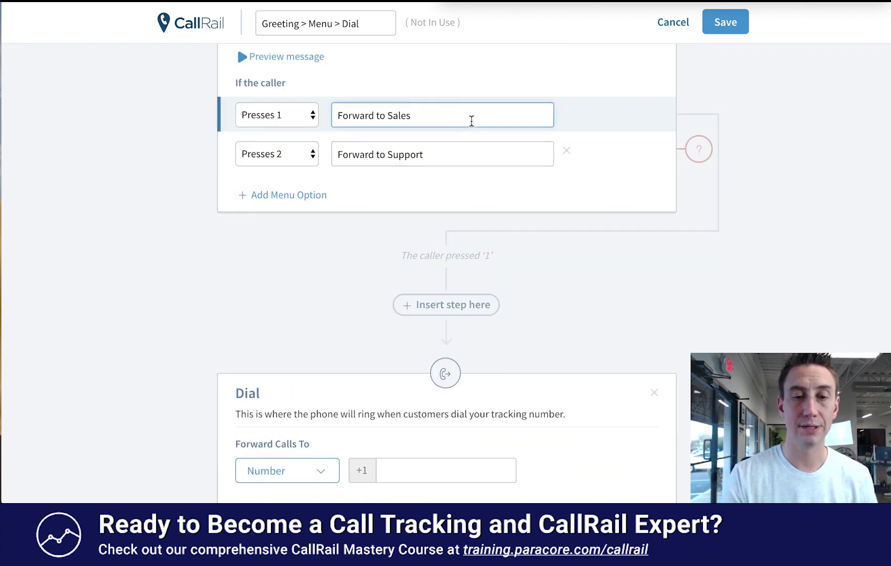
{"action": "scroll", "coordinate": [645, 236], "scroll_direction": "down", "scroll_amount": 2}
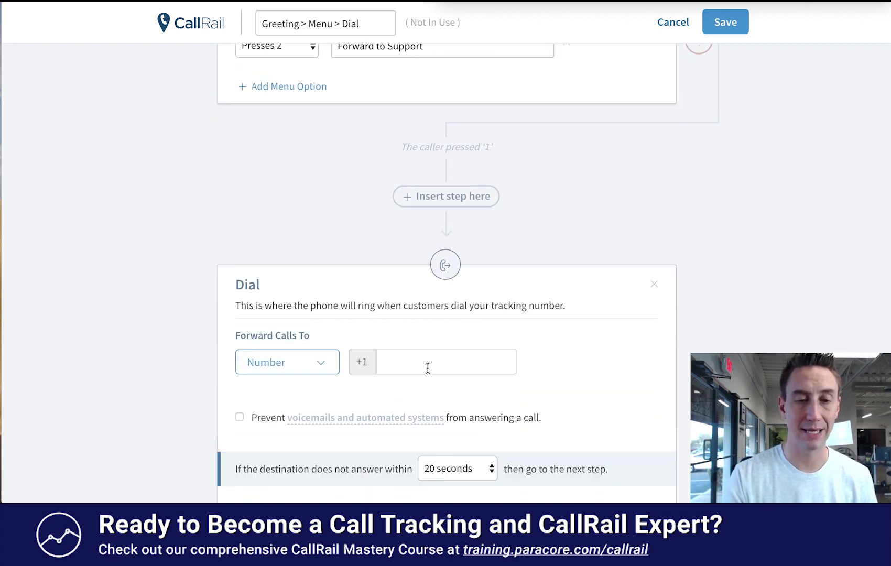
{"action": "scroll", "coordinate": [495, 358], "scroll_direction": "down", "scroll_amount": 1}
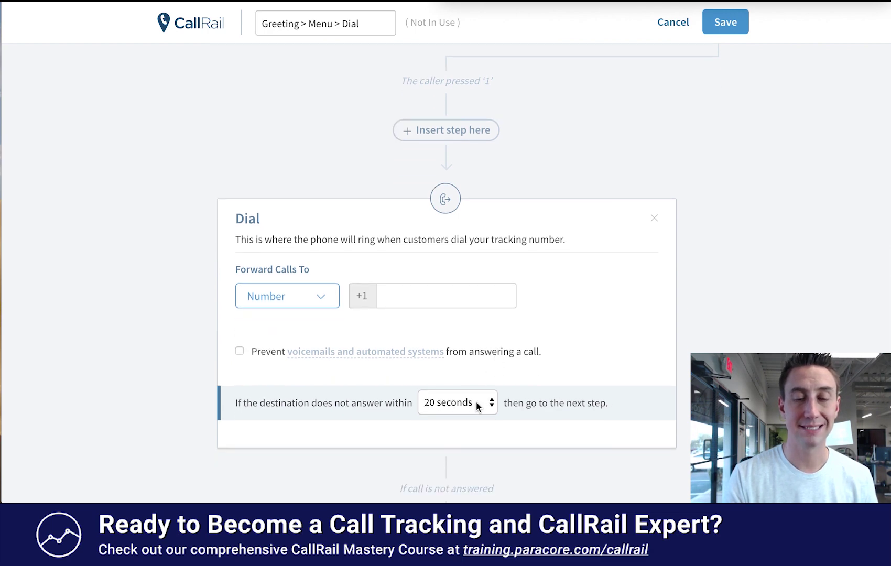
{"action": "scroll", "coordinate": [641, 299], "scroll_direction": "down", "scroll_amount": 1}
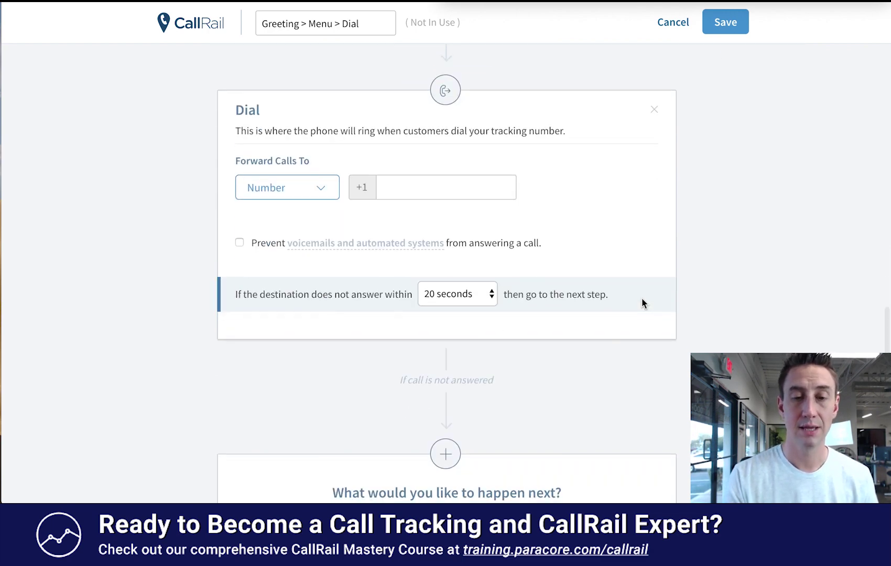
{"action": "scroll", "coordinate": [643, 298], "scroll_direction": "down", "scroll_amount": 4}
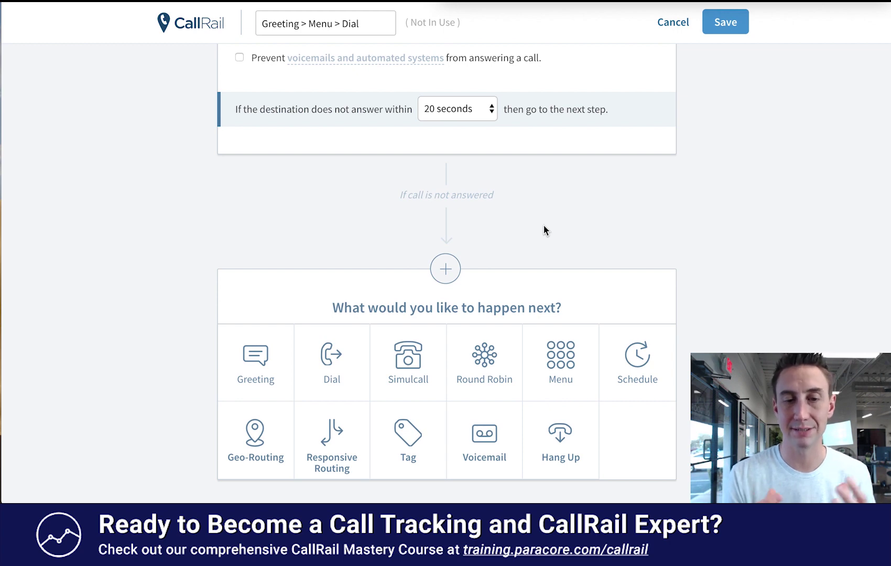
Add a Simulcall step to the Forward to Support branch for callers who press 2.
{"action": "scroll", "coordinate": [543, 226], "scroll_direction": "up", "scroll_amount": 9}
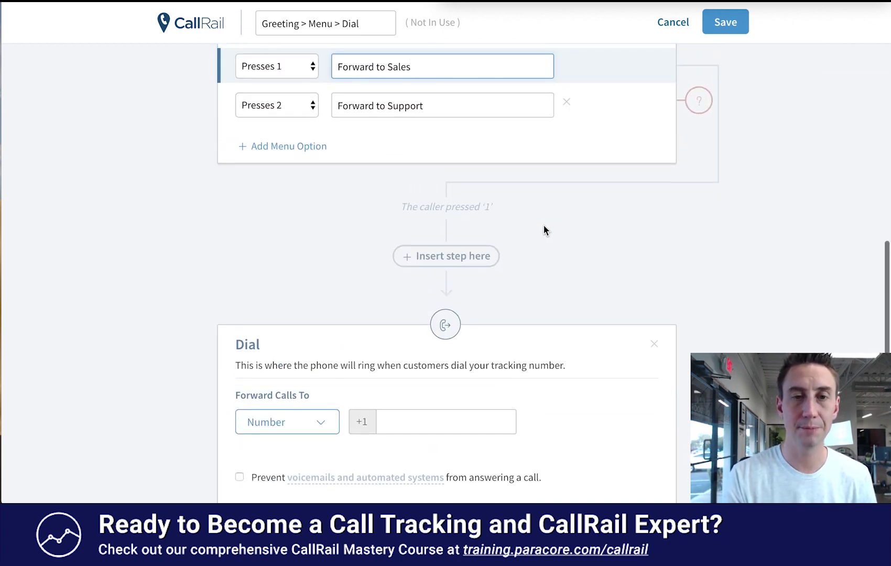
{"action": "left_click", "coordinate": [461, 110]}
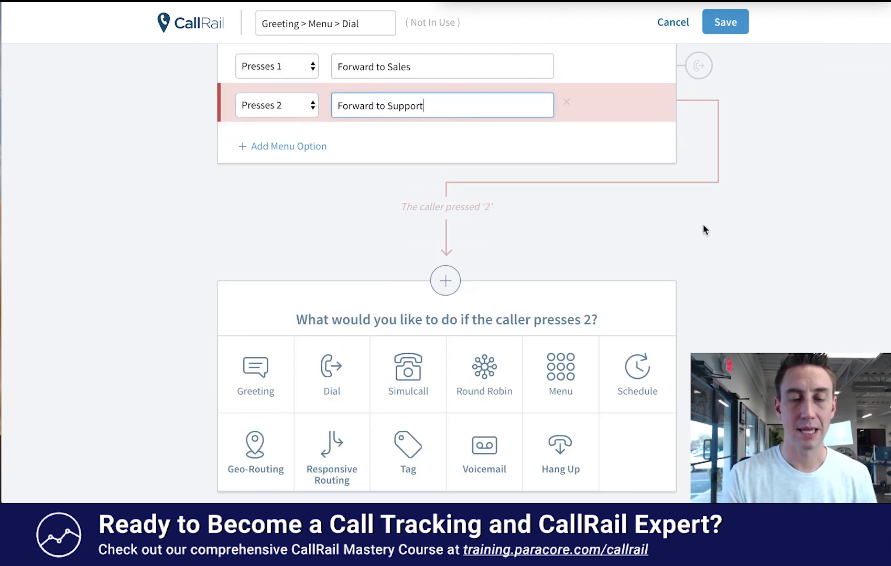
{"action": "scroll", "coordinate": [703, 229], "scroll_direction": "down", "scroll_amount": 1}
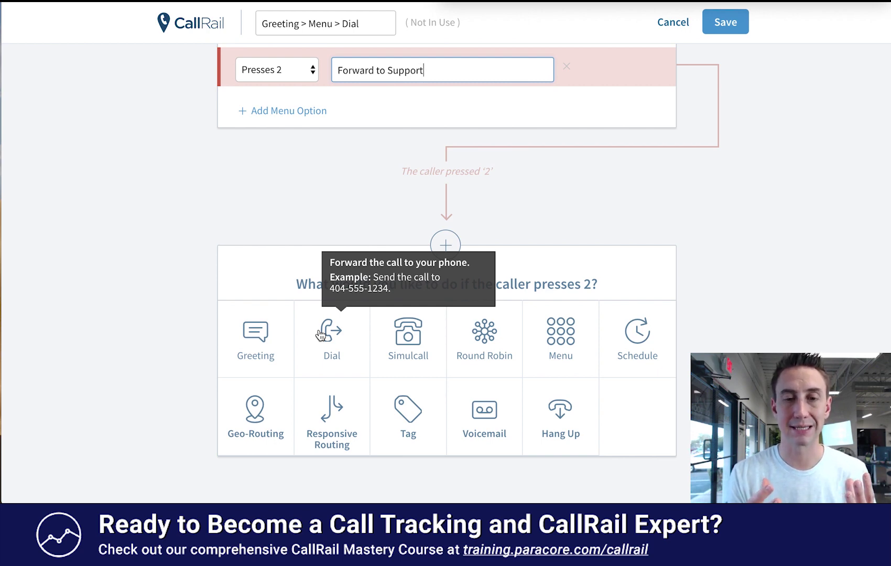
{"action": "left_click", "coordinate": [410, 340]}
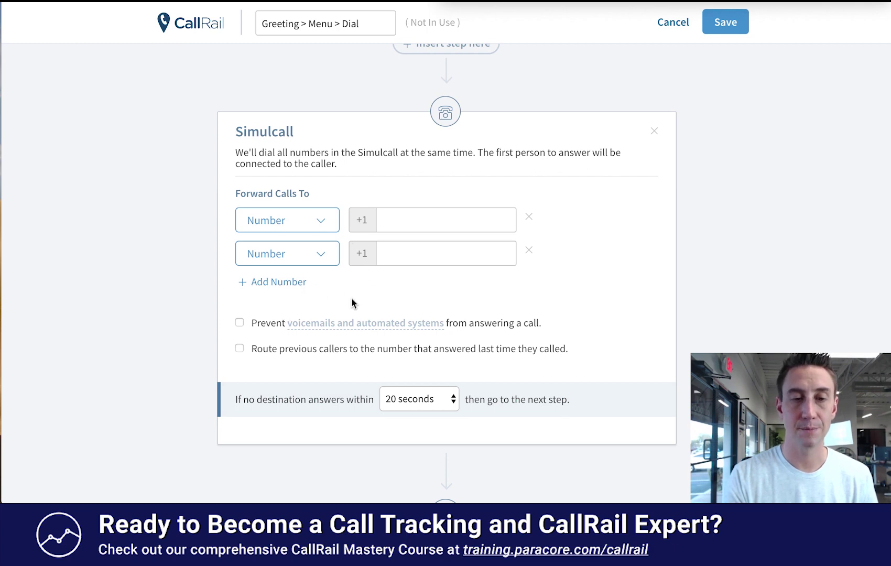
Review the Simulcall step's options and no-answer timeout choices, keeping 20 seconds.
{"action": "mouse_move", "coordinate": [314, 328]}
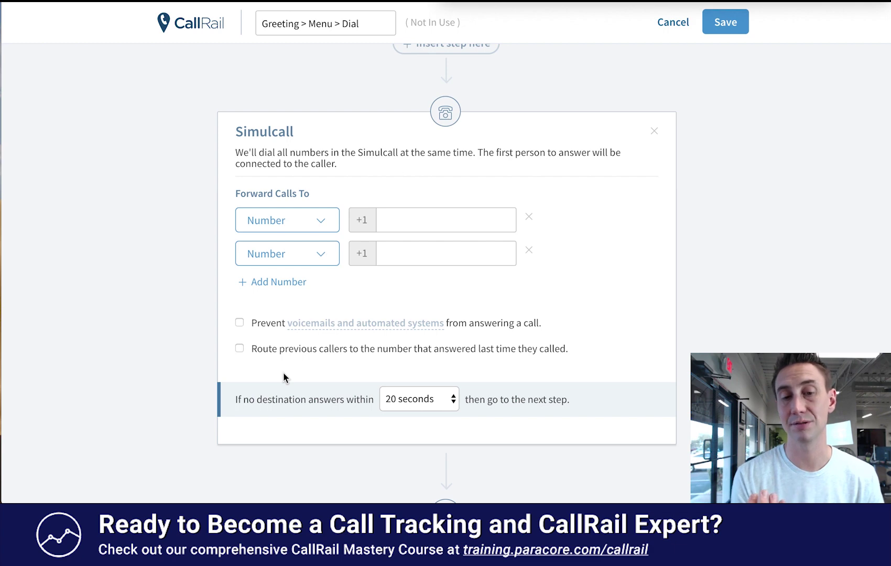
{"action": "left_click", "coordinate": [401, 391]}
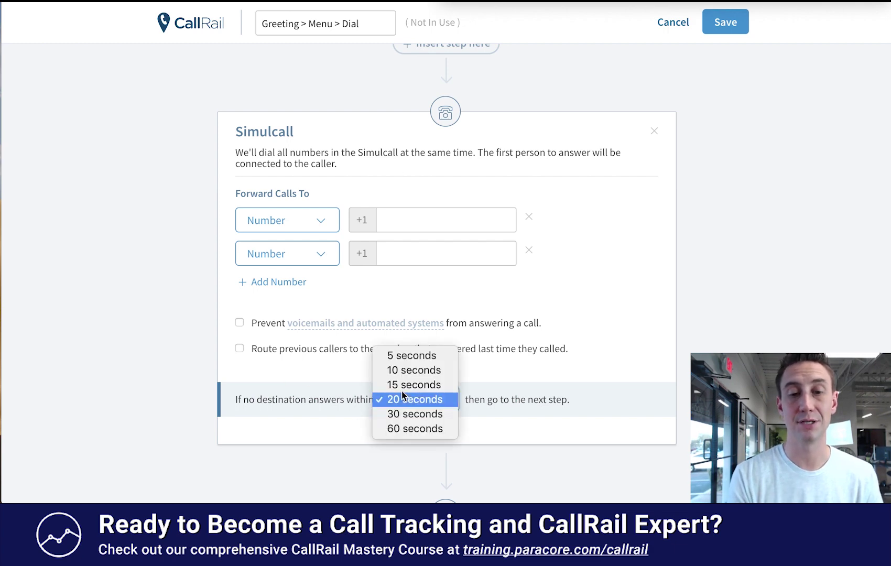
{"action": "left_click", "coordinate": [582, 372]}
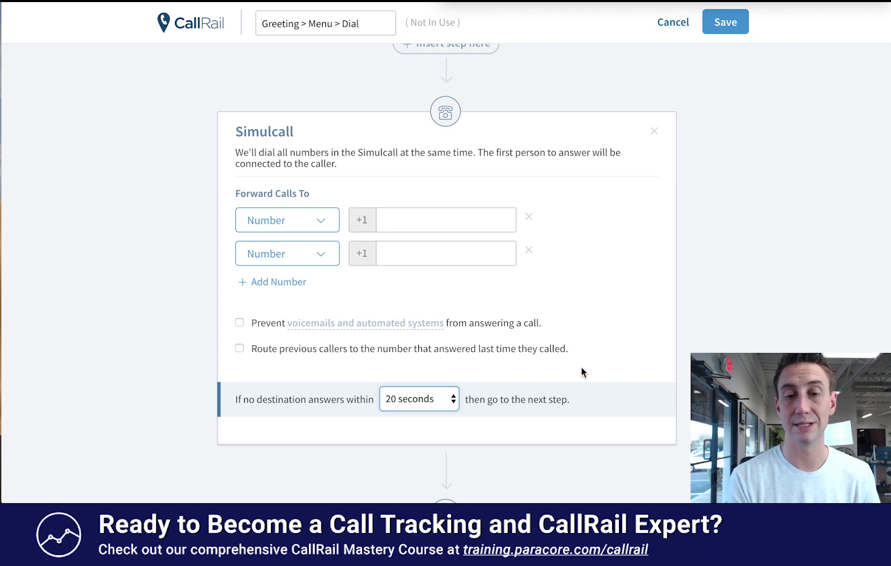
{"action": "scroll", "coordinate": [581, 372], "scroll_direction": "down", "scroll_amount": 3}
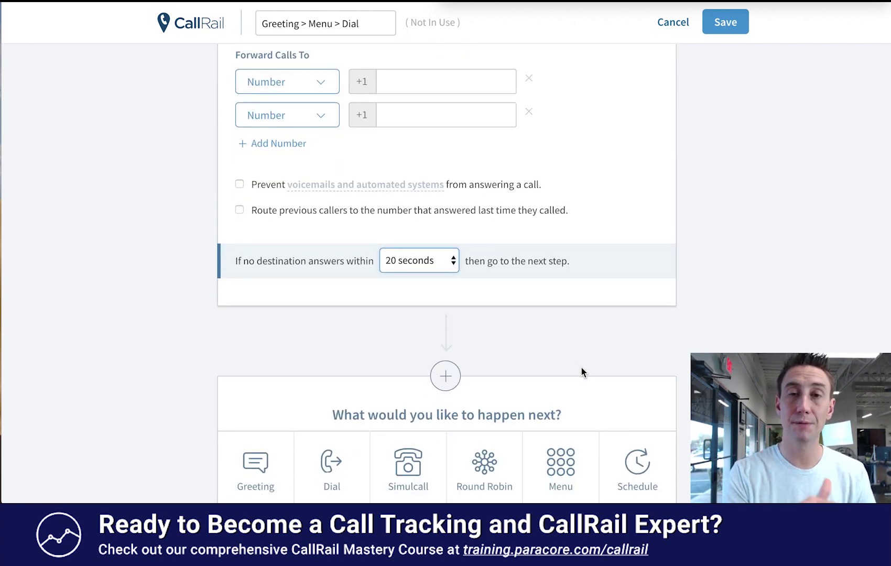
{"action": "scroll", "coordinate": [581, 368], "scroll_direction": "up", "scroll_amount": 2}
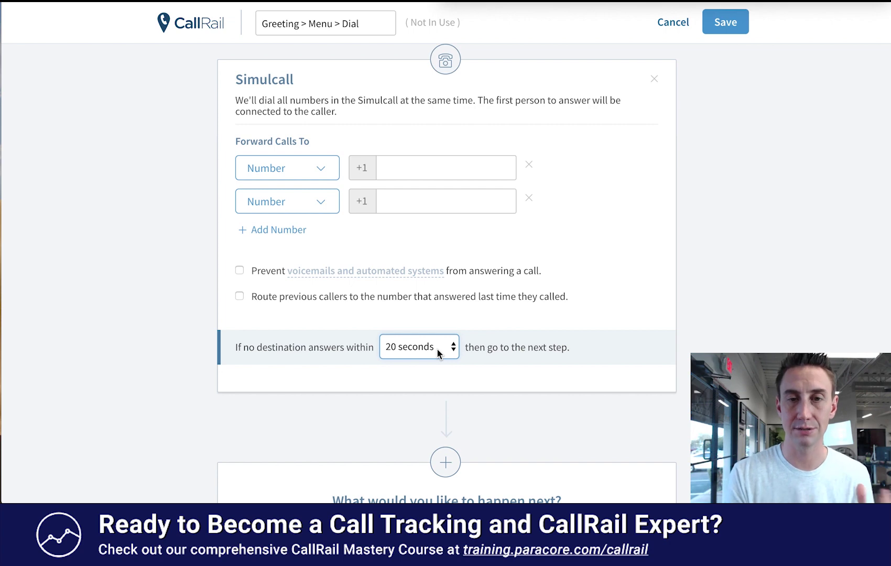
Remove the Simulcall step from the branch for callers who press 2.
{"action": "scroll", "coordinate": [670, 249], "scroll_direction": "up", "scroll_amount": 4}
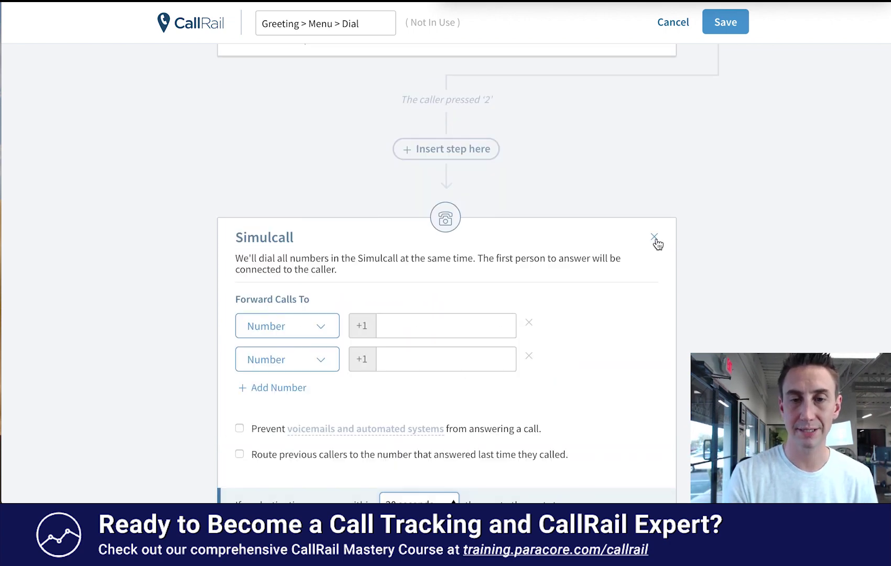
{"action": "left_click", "coordinate": [654, 238]}
{"action": "left_click", "coordinate": [310, 115]}
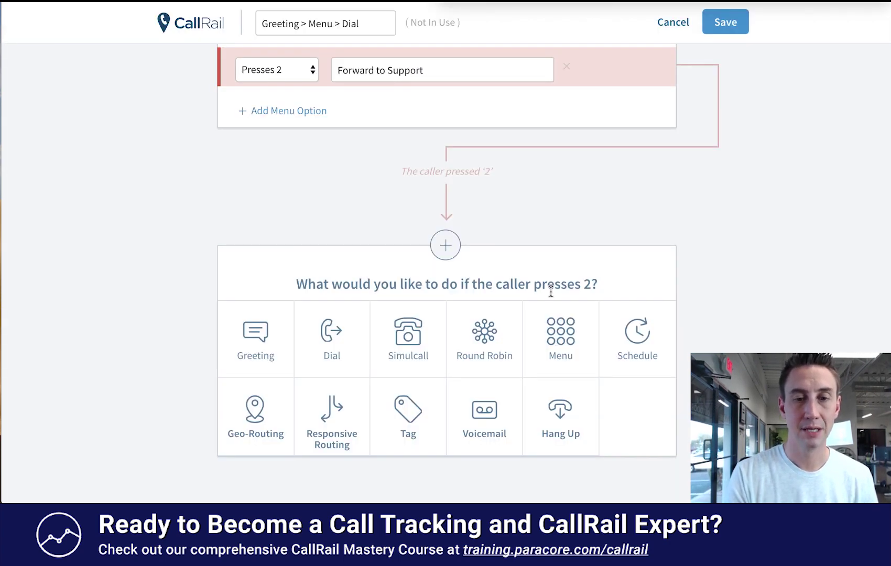
Try a Round Robin step in the branch for callers who press 2, and remove it.
{"action": "left_click", "coordinate": [484, 332]}
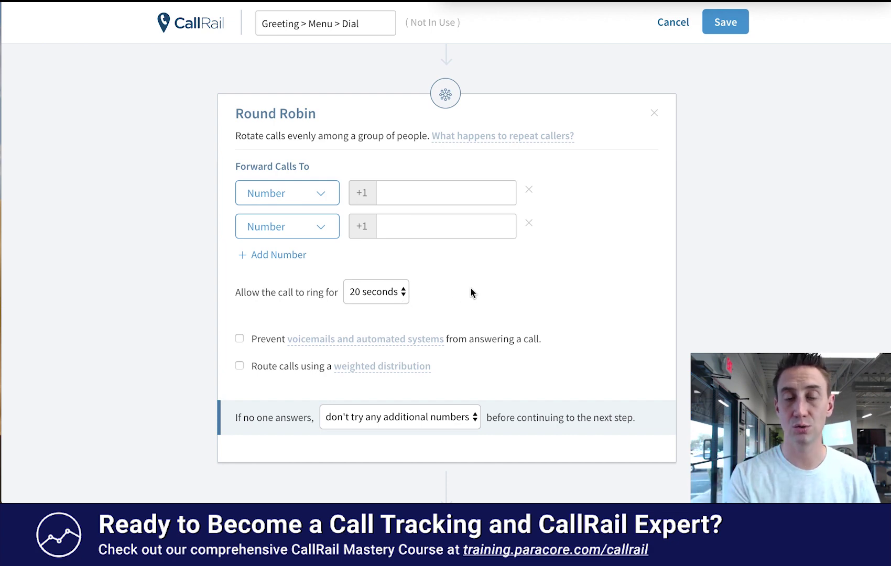
{"action": "left_click", "coordinate": [655, 114]}
{"action": "left_click", "coordinate": [318, 118]}
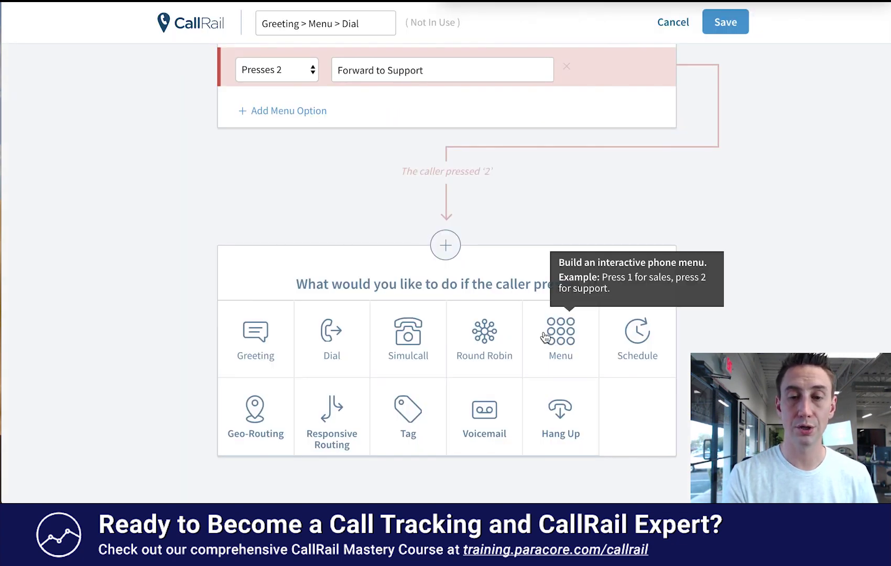
Add a Schedule step to the Forward to Support branch for callers who press 2.
{"action": "scroll", "coordinate": [548, 231], "scroll_direction": "up", "scroll_amount": 3}
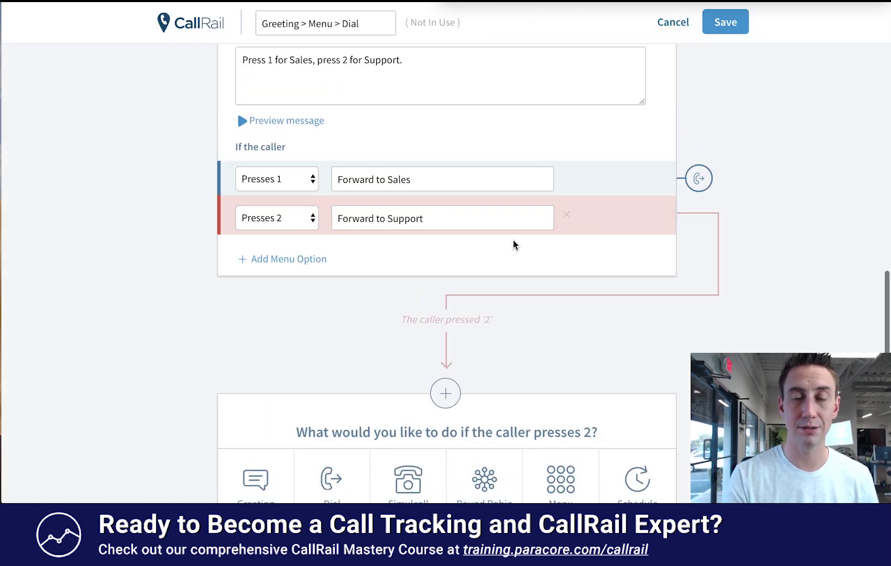
{"action": "scroll", "coordinate": [558, 162], "scroll_direction": "up", "scroll_amount": 2}
{"action": "scroll", "coordinate": [535, 242], "scroll_direction": "down", "scroll_amount": 5}
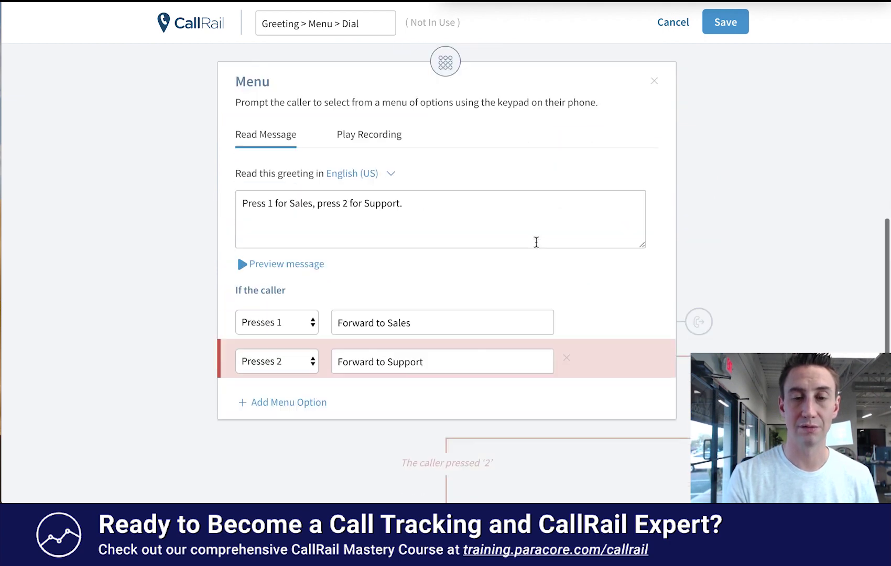
{"action": "left_click", "coordinate": [636, 393]}
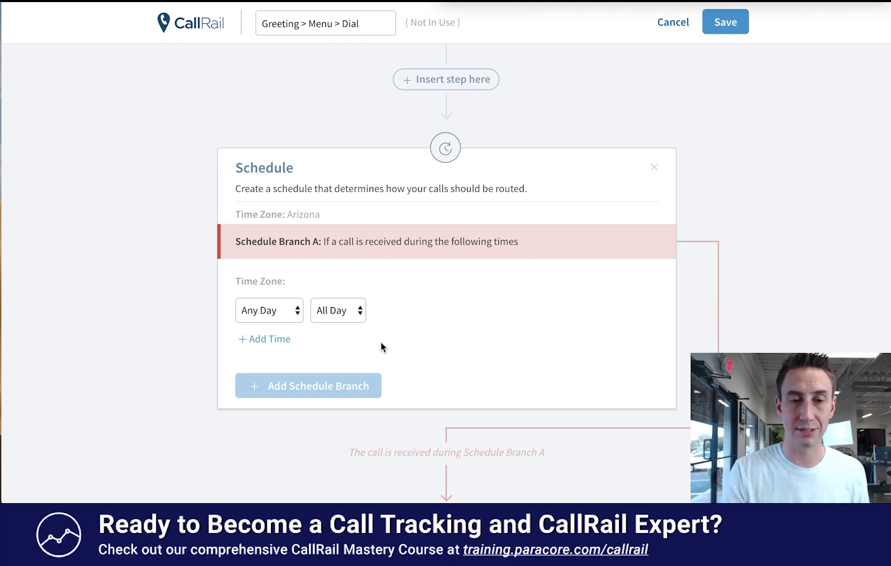
Add a second time to Schedule Branch A and set it to Weekdays with a Between time range.
{"action": "left_click", "coordinate": [277, 339]}
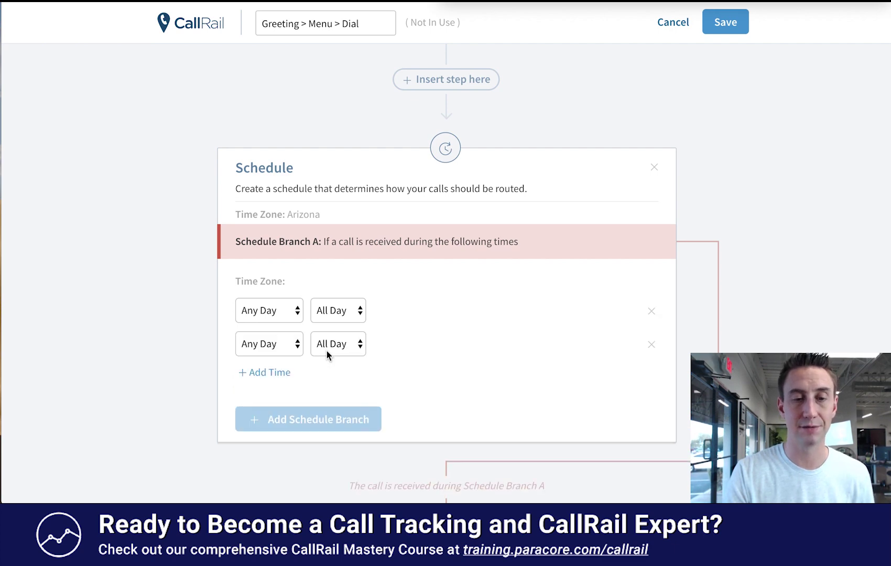
{"action": "left_click", "coordinate": [336, 315]}
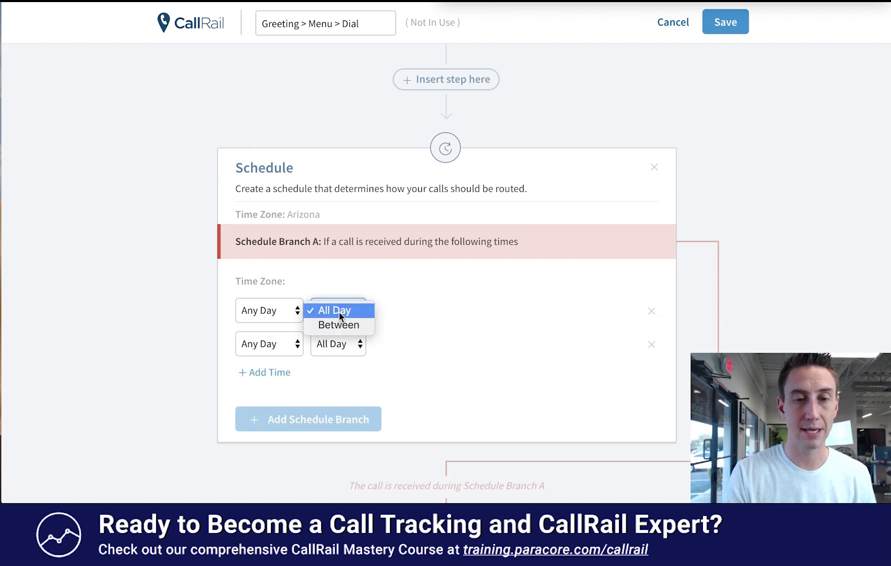
{"action": "left_click", "coordinate": [339, 313]}
{"action": "left_click", "coordinate": [296, 346]}
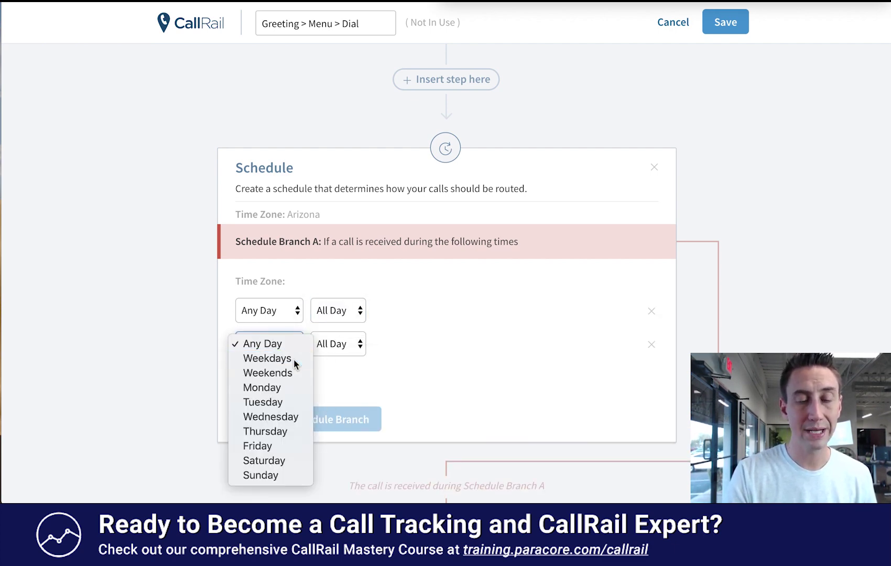
{"action": "left_click", "coordinate": [294, 359]}
{"action": "left_click", "coordinate": [341, 353]}
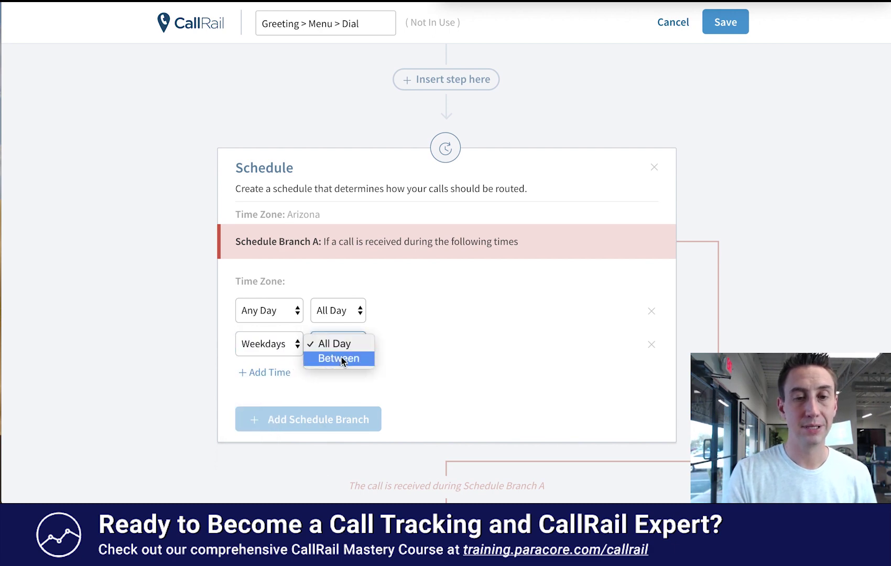
{"action": "left_click", "coordinate": [341, 357]}
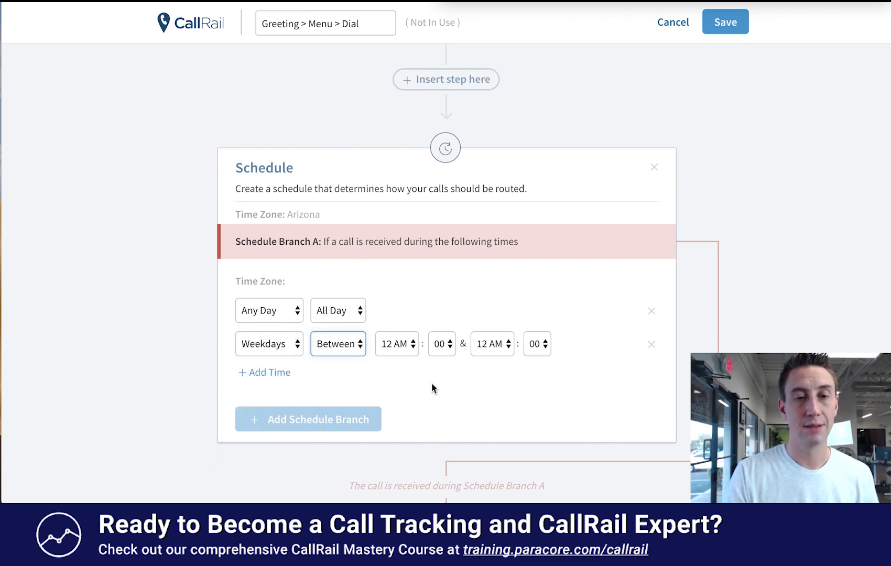
Set the first time of Schedule Branch A to Weekends, All Day, and keep the weekday start hour at 12 AM.
{"action": "scroll", "coordinate": [431, 383], "scroll_direction": "down", "scroll_amount": 1}
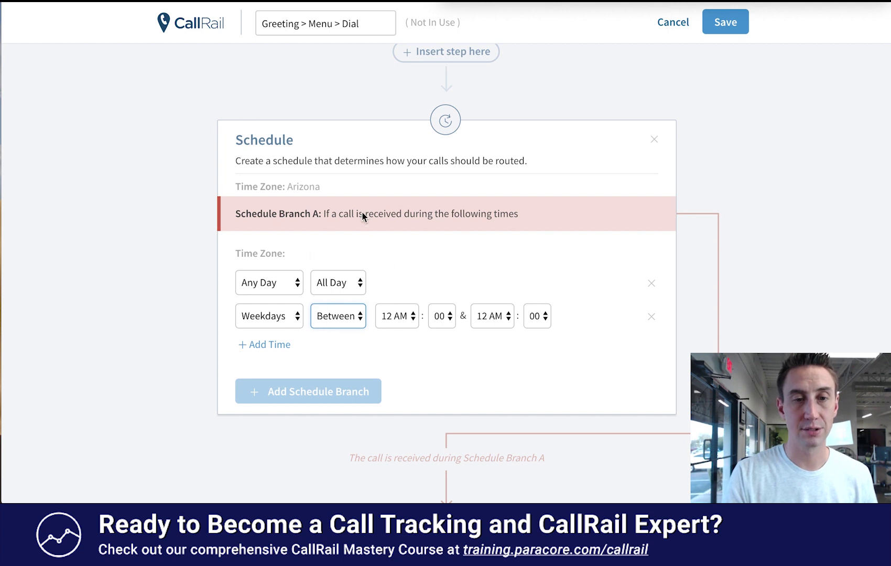
{"action": "left_click", "coordinate": [281, 278]}
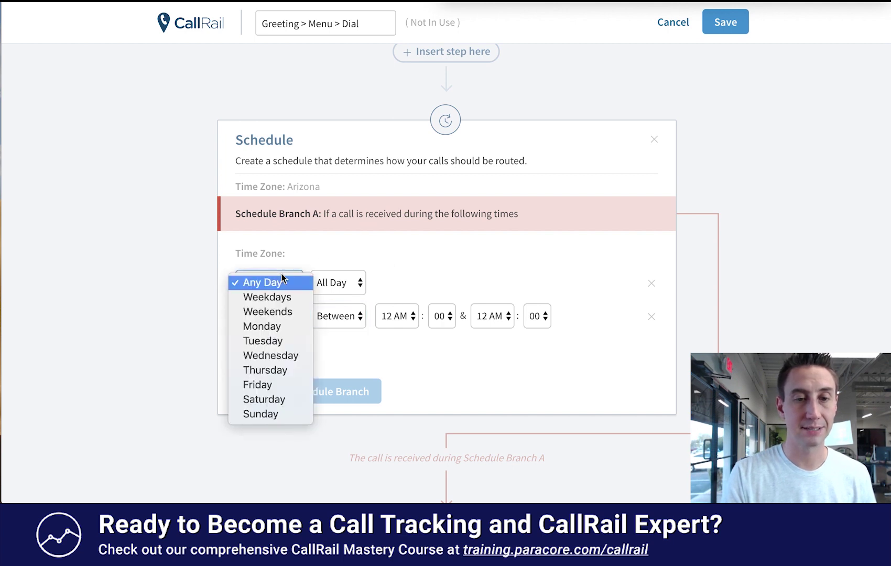
{"action": "left_click", "coordinate": [283, 312]}
{"action": "left_click", "coordinate": [350, 288]}
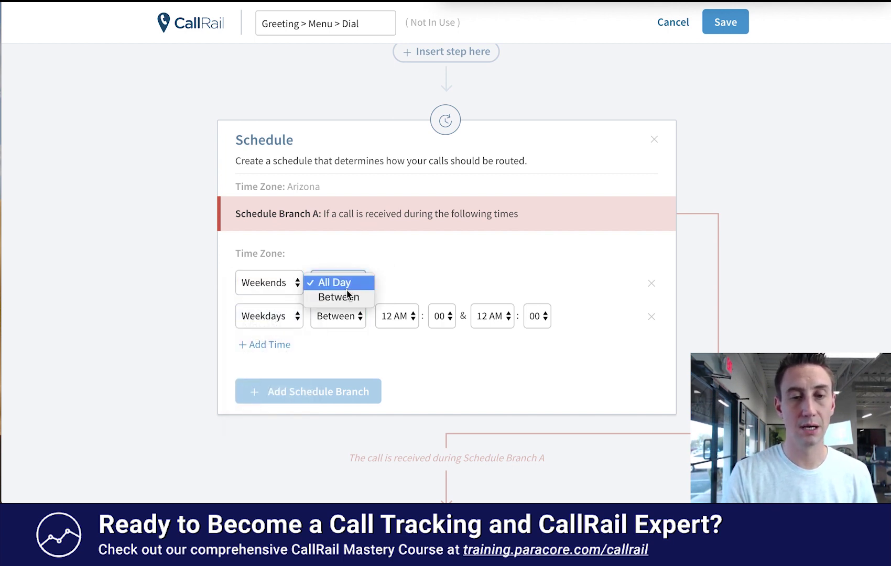
{"action": "left_click", "coordinate": [349, 283]}
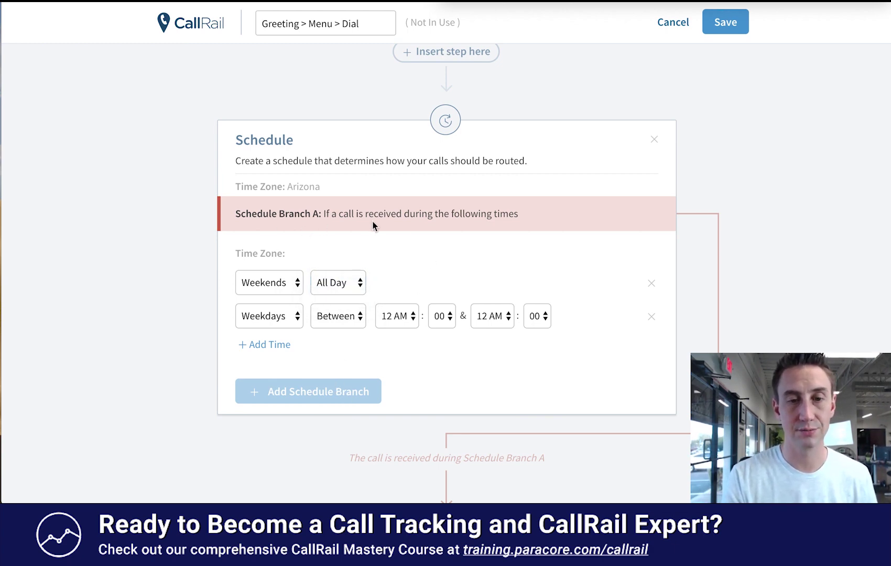
{"action": "left_click", "coordinate": [392, 318]}
{"action": "left_click", "coordinate": [390, 317]}
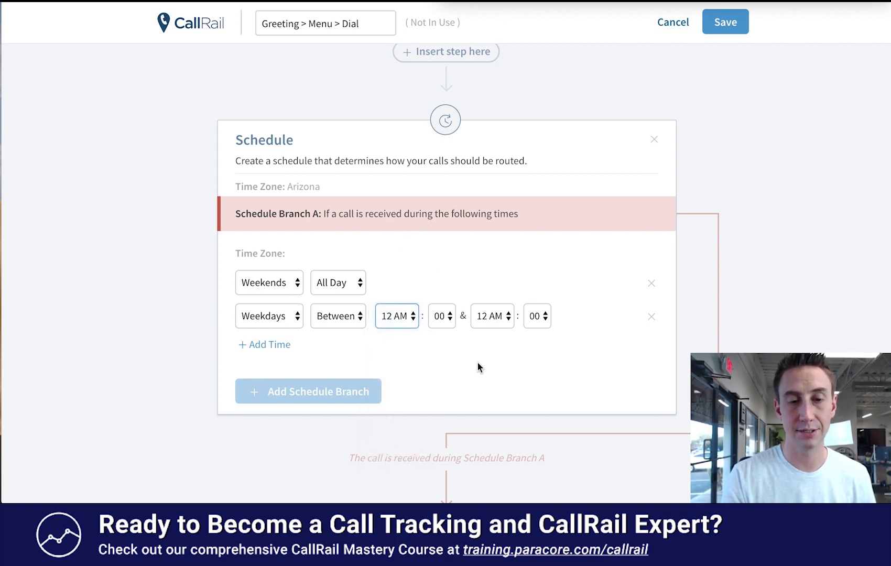
Add a Dial step for calls received during Schedule Branch A.
{"action": "scroll", "coordinate": [484, 367], "scroll_direction": "down", "scroll_amount": 4}
{"action": "scroll", "coordinate": [530, 323], "scroll_direction": "down", "scroll_amount": 3}
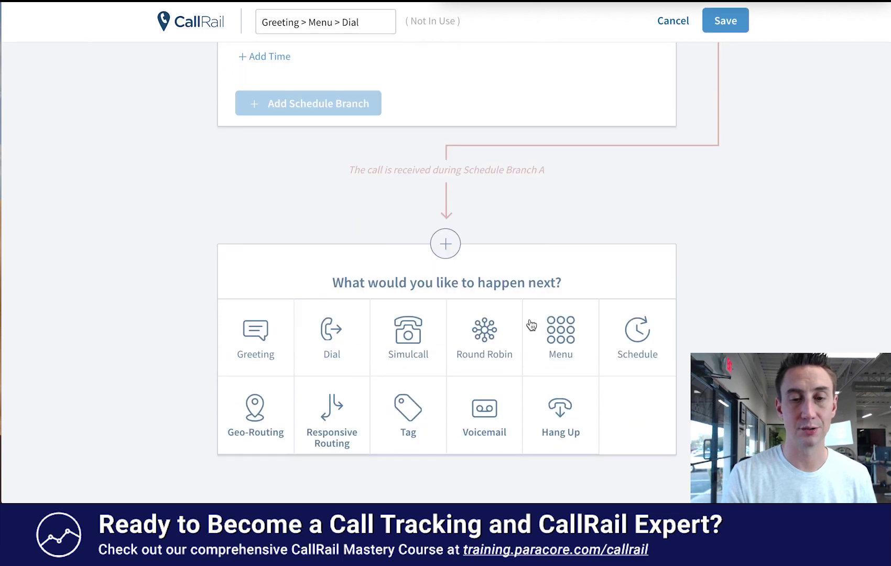
{"action": "left_click", "coordinate": [338, 354]}
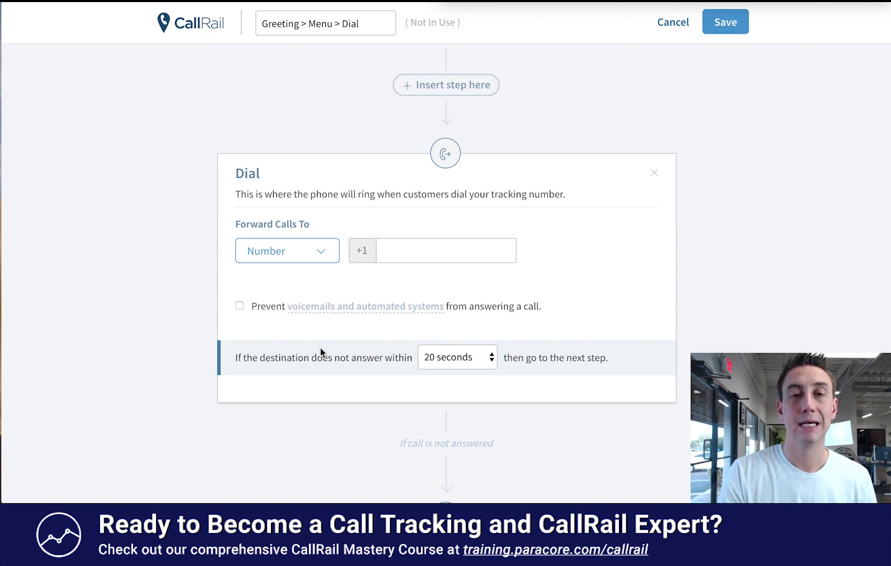
{"action": "scroll", "coordinate": [708, 228], "scroll_direction": "up", "scroll_amount": 10}
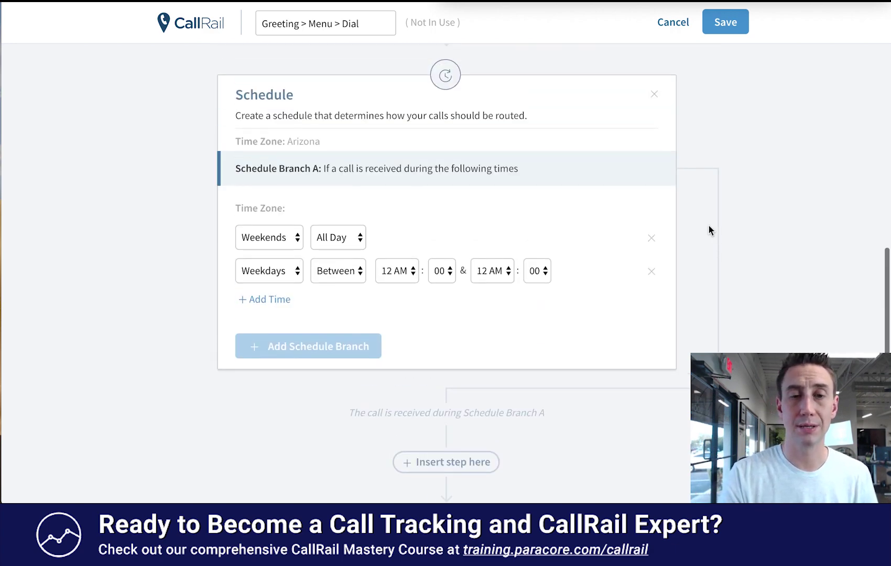
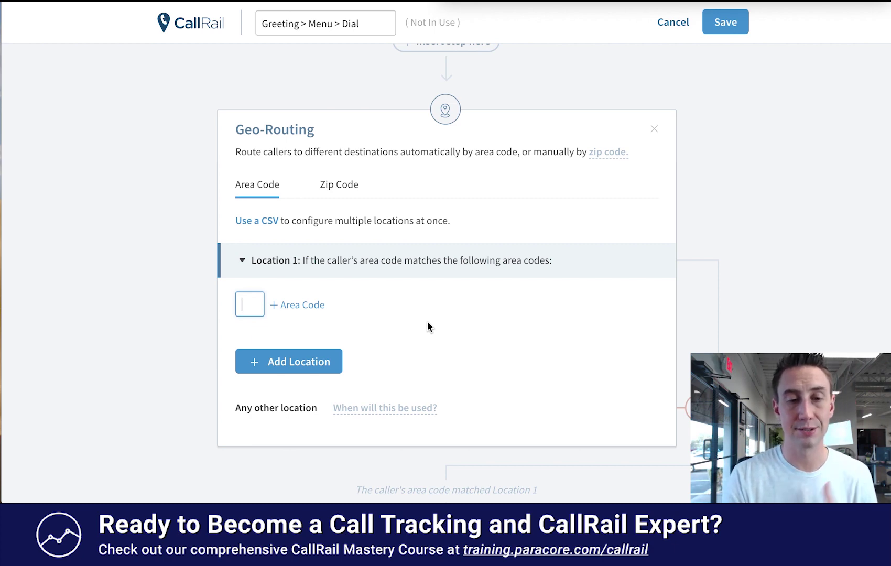
Add a second location to the Geo-Routing step and enter area codes 602, 480 and 623 for Location 1.
{"action": "left_click", "coordinate": [333, 363]}
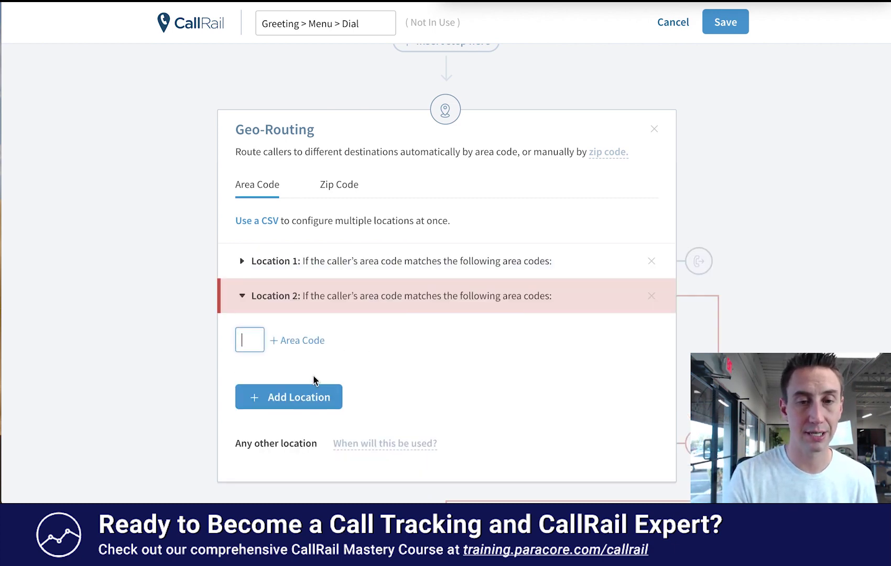
{"action": "left_click", "coordinate": [316, 265]}
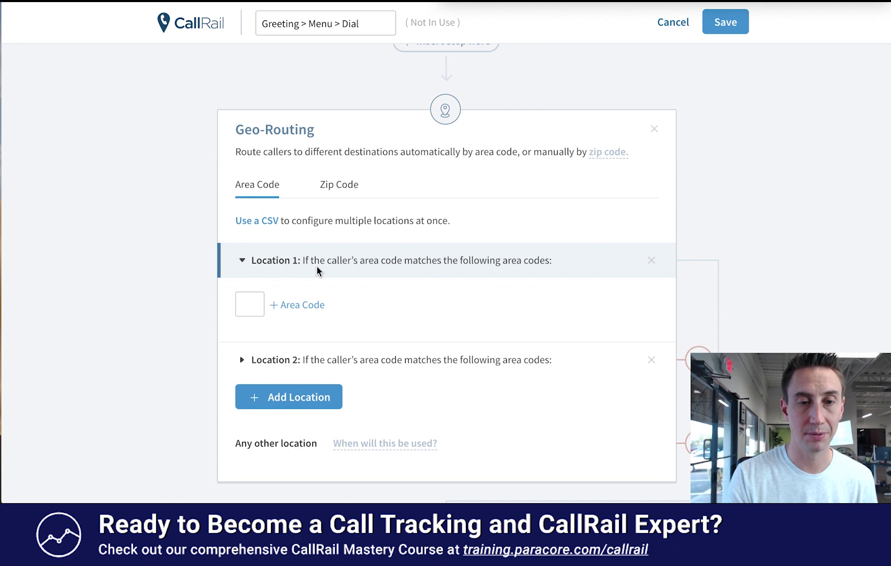
{"action": "left_click", "coordinate": [256, 306]}
{"action": "type", "text": "602"}
{"action": "left_click", "coordinate": [283, 307]}
{"action": "type", "text": "480"}
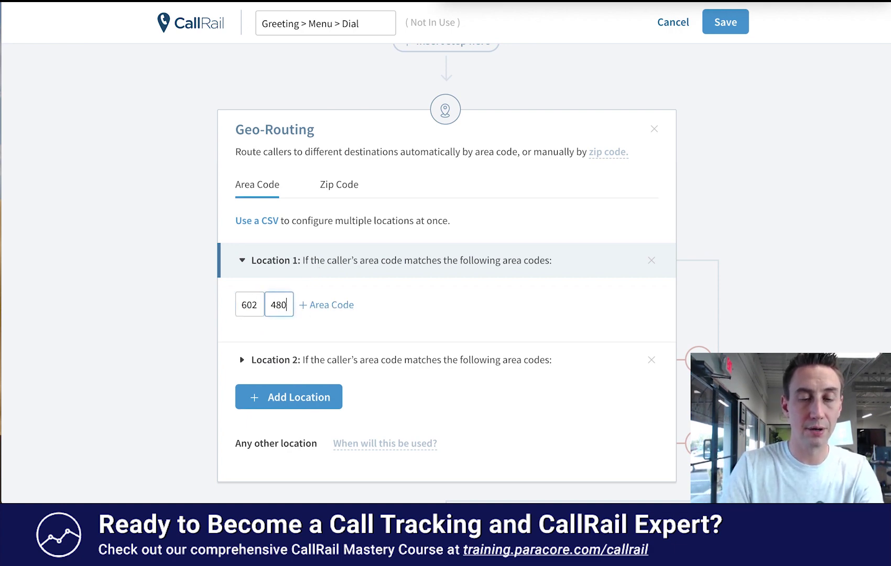
{"action": "left_click", "coordinate": [327, 309]}
{"action": "type", "text": "623"}
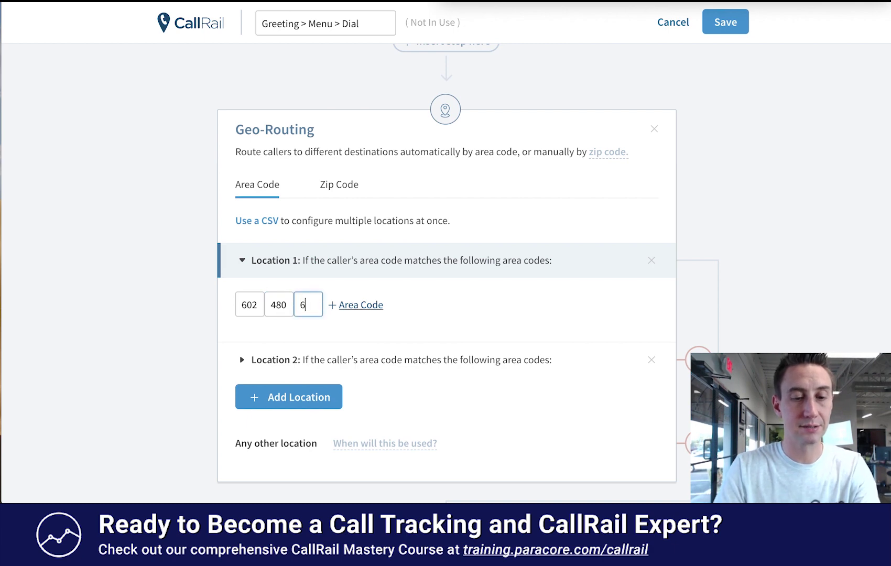
{"action": "left_click", "coordinate": [400, 385]}
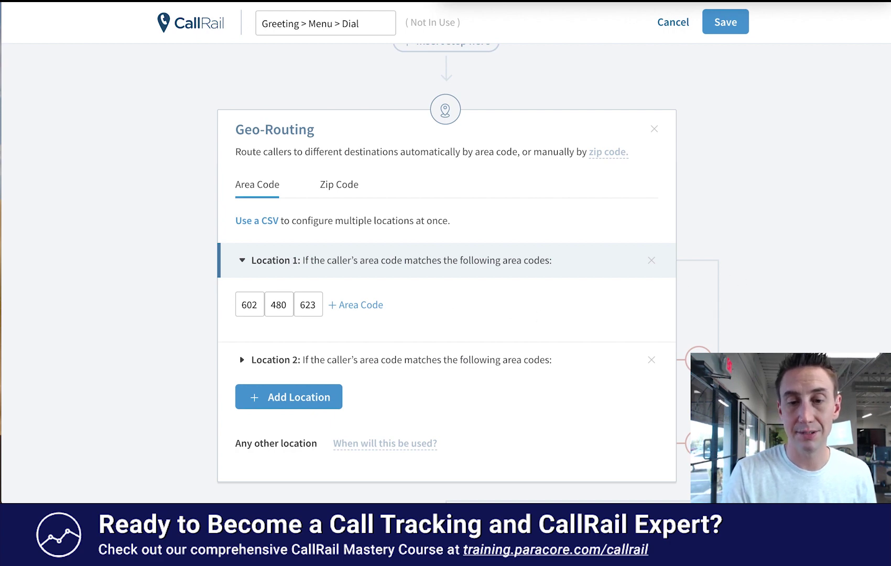
Switch the Geo-Routing step to zip codes, deleting the area code steps, and enter zip code 85022 for Location 1.
{"action": "scroll", "coordinate": [738, 280], "scroll_direction": "down", "scroll_amount": 5}
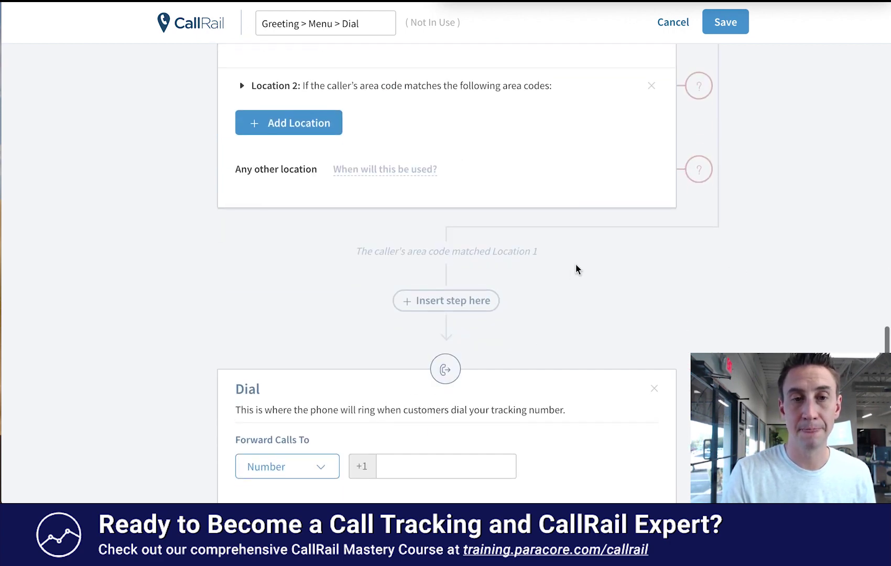
{"action": "scroll", "coordinate": [577, 269], "scroll_direction": "up", "scroll_amount": 4}
{"action": "left_click", "coordinate": [344, 120]}
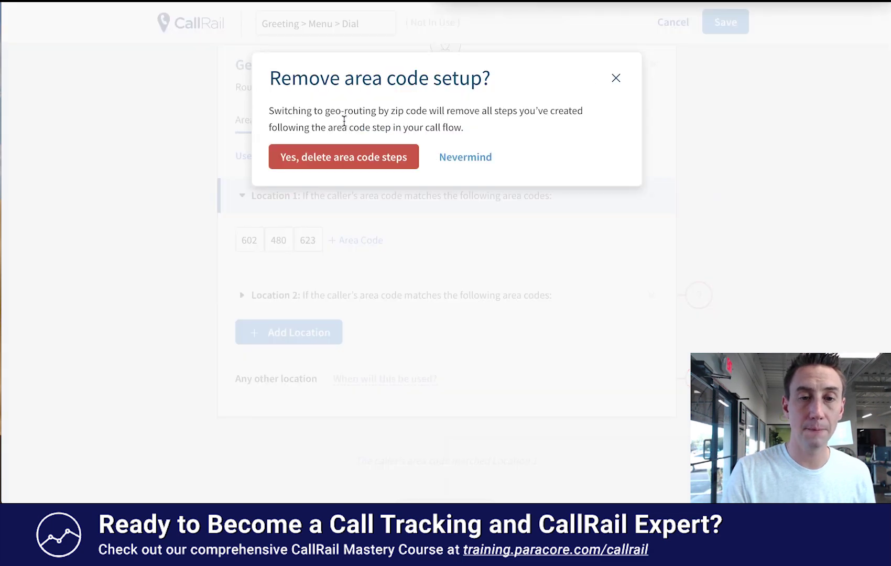
{"action": "left_click", "coordinate": [381, 164]}
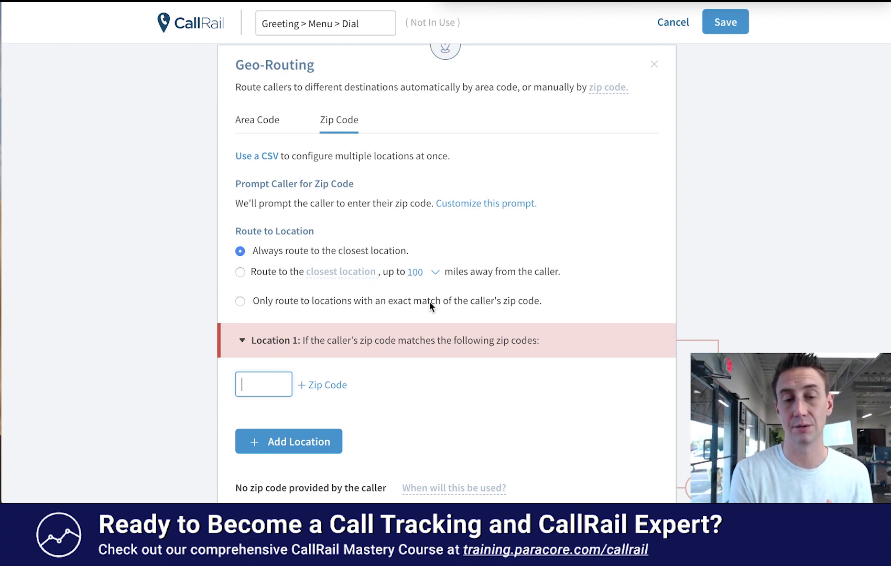
{"action": "type", "text": "85022"}
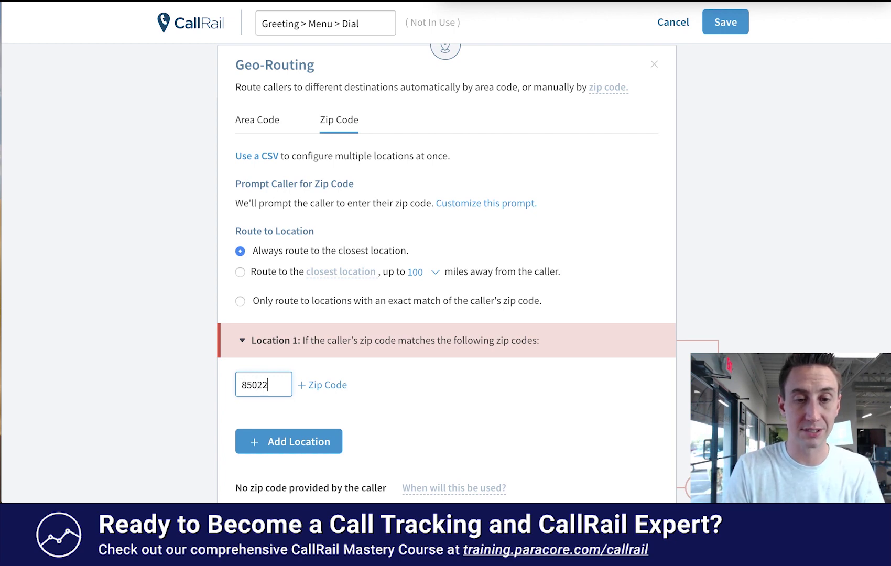
Add a second zip code location to the Geo-Routing step.
{"action": "left_click", "coordinate": [428, 421]}
{"action": "scroll", "coordinate": [427, 421], "scroll_direction": "down", "scroll_amount": 3}
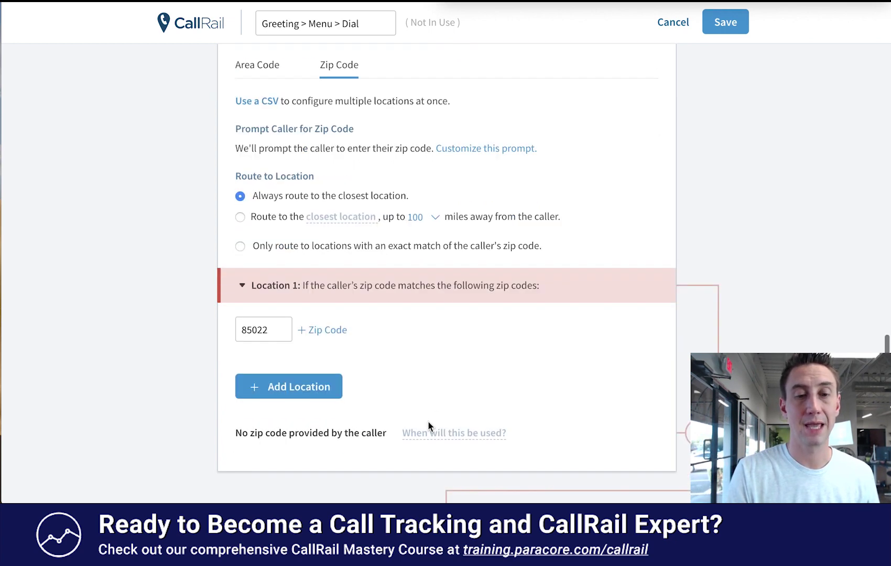
{"action": "left_click", "coordinate": [328, 361]}
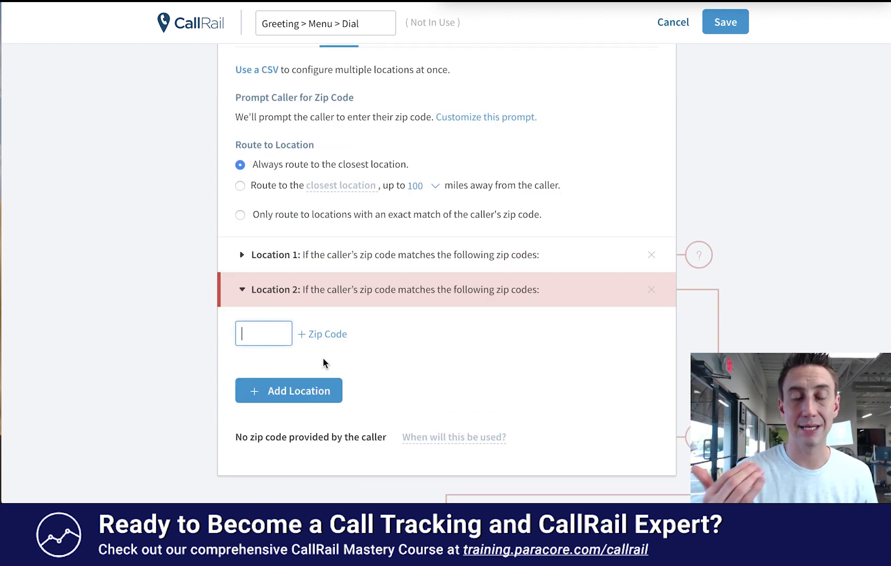
Insert a Responsive Routing step directly before the Geo-Routing step on Schedule Branch A.
{"action": "scroll", "coordinate": [408, 334], "scroll_direction": "up", "scroll_amount": 3}
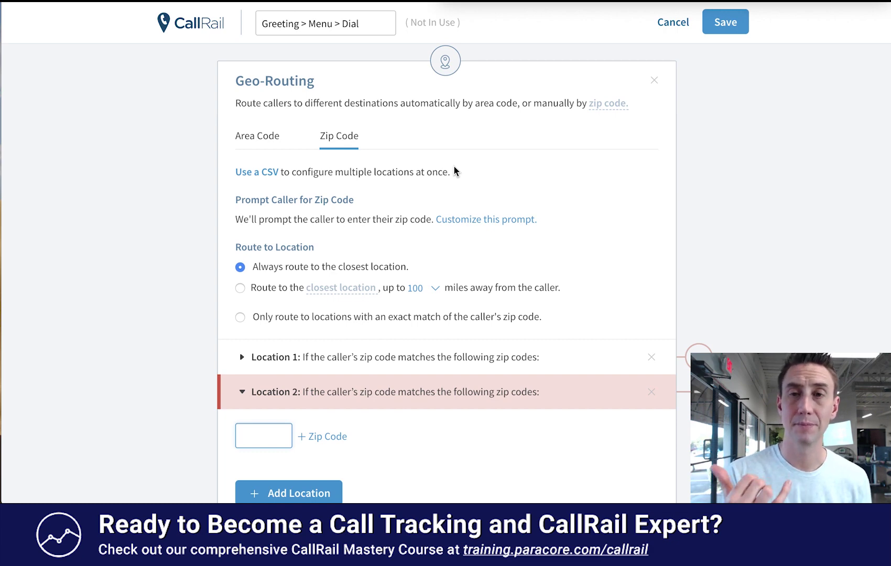
{"action": "scroll", "coordinate": [454, 166], "scroll_direction": "up", "scroll_amount": 2}
{"action": "scroll", "coordinate": [454, 167], "scroll_direction": "down", "scroll_amount": 1}
{"action": "scroll", "coordinate": [454, 166], "scroll_direction": "down", "scroll_amount": 1}
{"action": "scroll", "coordinate": [454, 166], "scroll_direction": "up", "scroll_amount": 2}
{"action": "scroll", "coordinate": [454, 166], "scroll_direction": "down", "scroll_amount": 3}
{"action": "scroll", "coordinate": [454, 166], "scroll_direction": "down", "scroll_amount": 3}
{"action": "scroll", "coordinate": [454, 166], "scroll_direction": "up", "scroll_amount": 6}
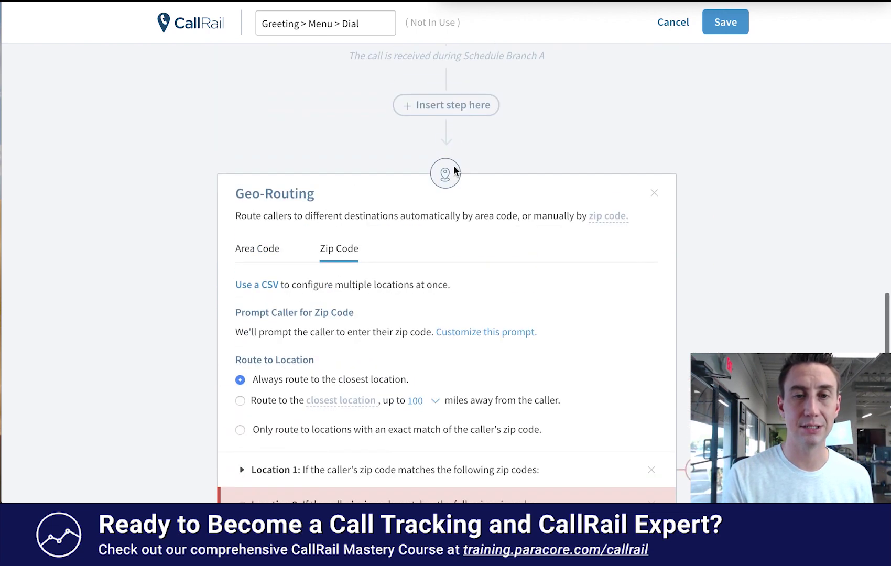
{"action": "left_click", "coordinate": [456, 107]}
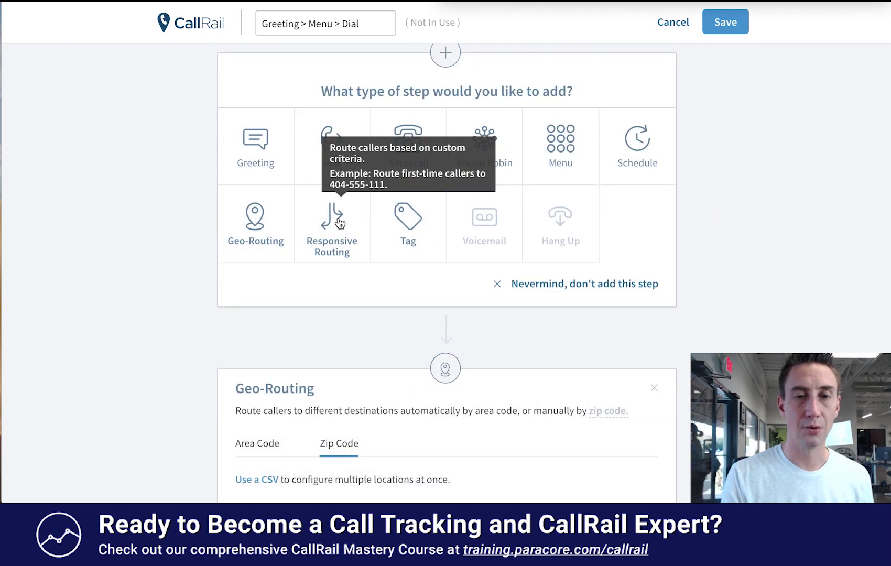
{"action": "left_click", "coordinate": [334, 217]}
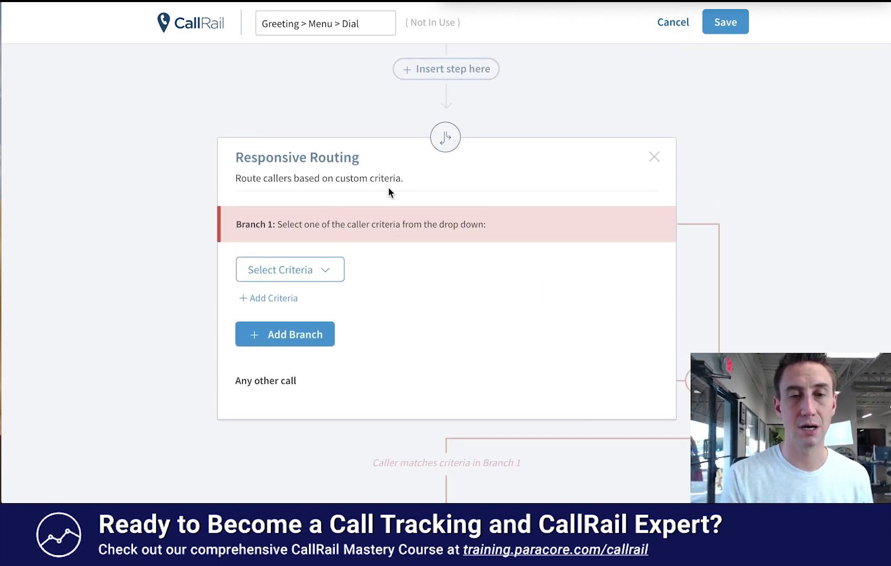
Set the Branch 1 criteria of the Responsive Routing step to Campaign is "adwords".
{"action": "left_click", "coordinate": [327, 268]}
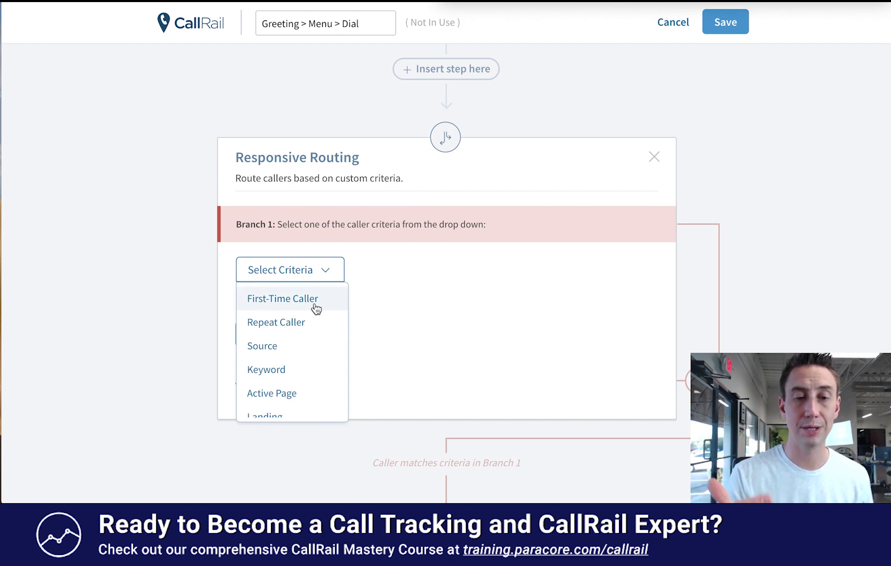
{"action": "scroll", "coordinate": [316, 310], "scroll_direction": "down", "scroll_amount": 2}
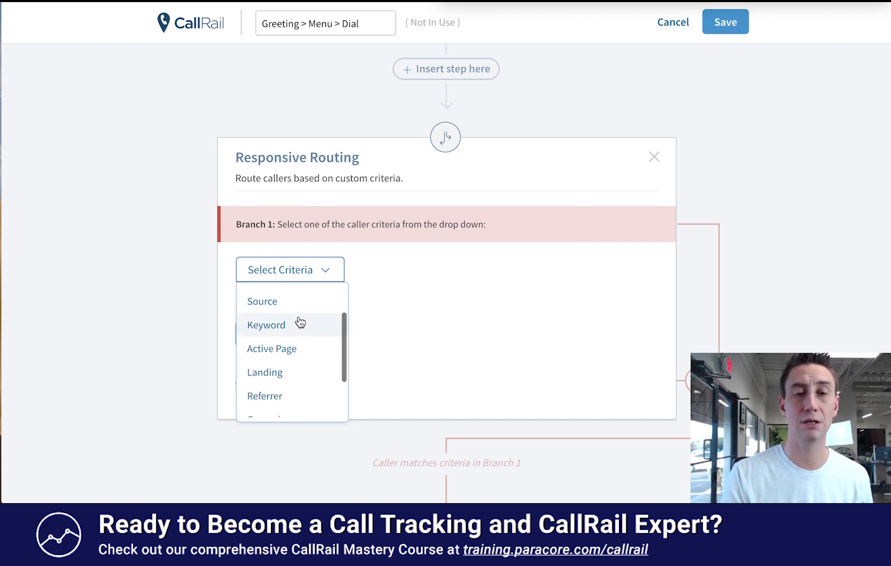
{"action": "scroll", "coordinate": [299, 324], "scroll_direction": "down", "scroll_amount": 3}
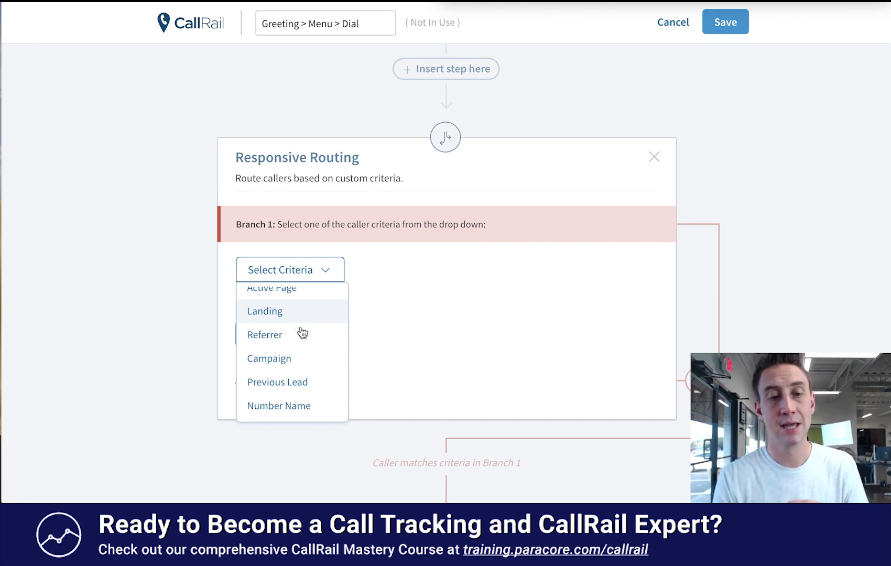
{"action": "left_click", "coordinate": [304, 361]}
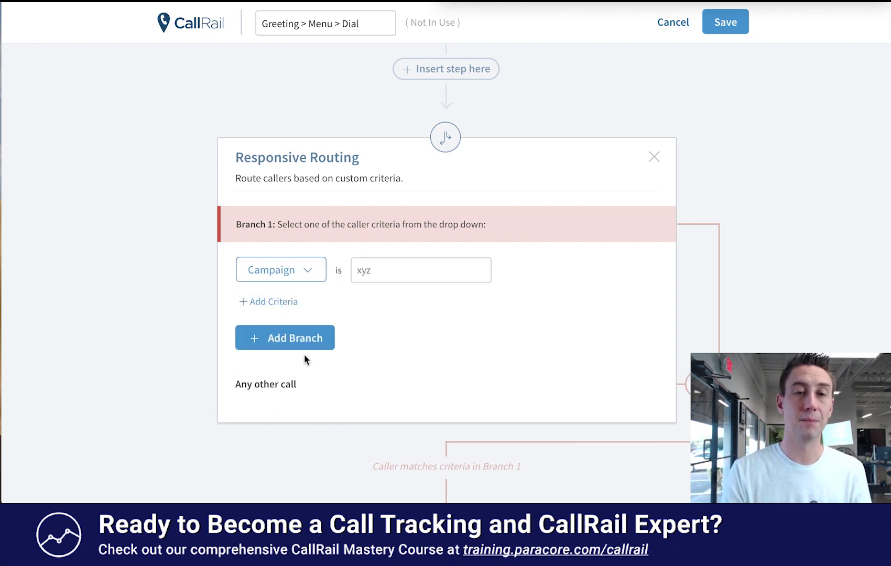
{"action": "left_click", "coordinate": [363, 272]}
{"action": "type", "text": "adwords"}
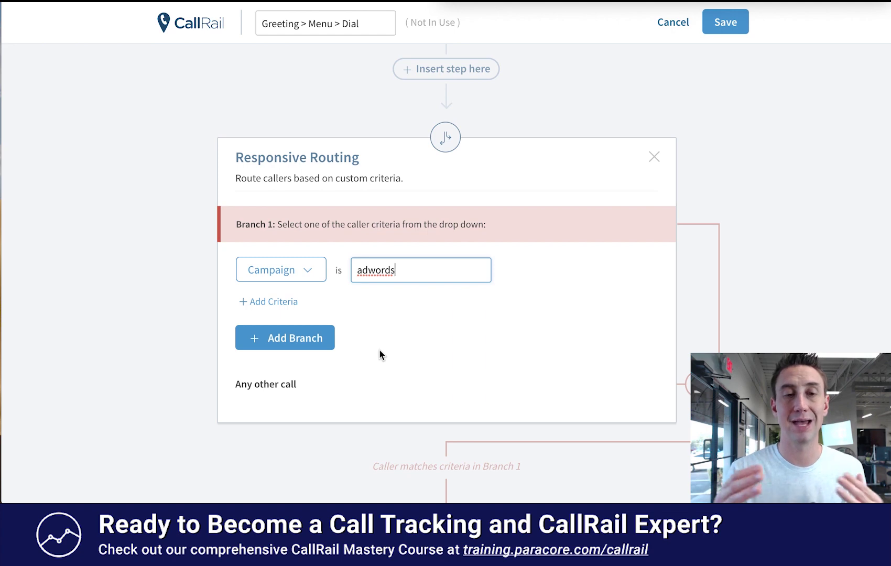
Review the other caller criteria available for Branch 1, keeping Campaign selected.
{"action": "left_click", "coordinate": [308, 280]}
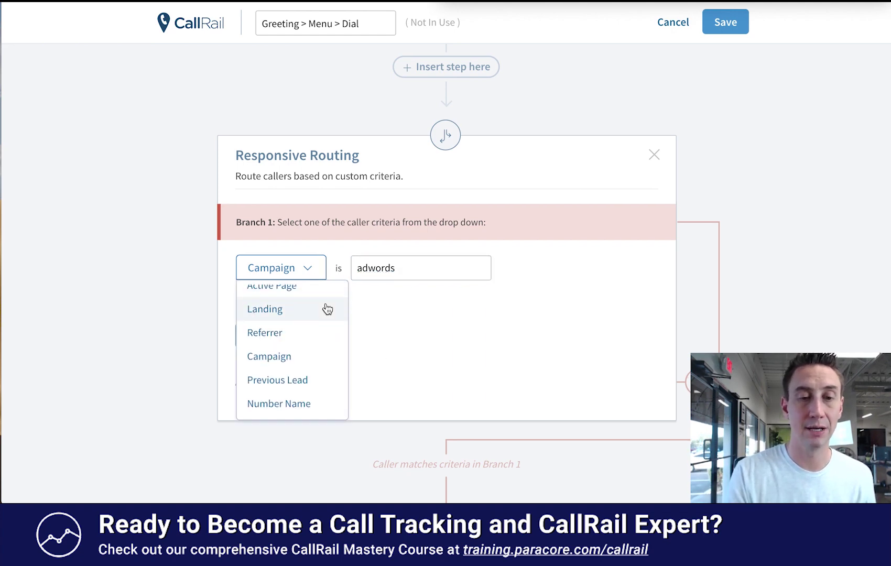
{"action": "scroll", "coordinate": [325, 312], "scroll_direction": "down", "scroll_amount": 1}
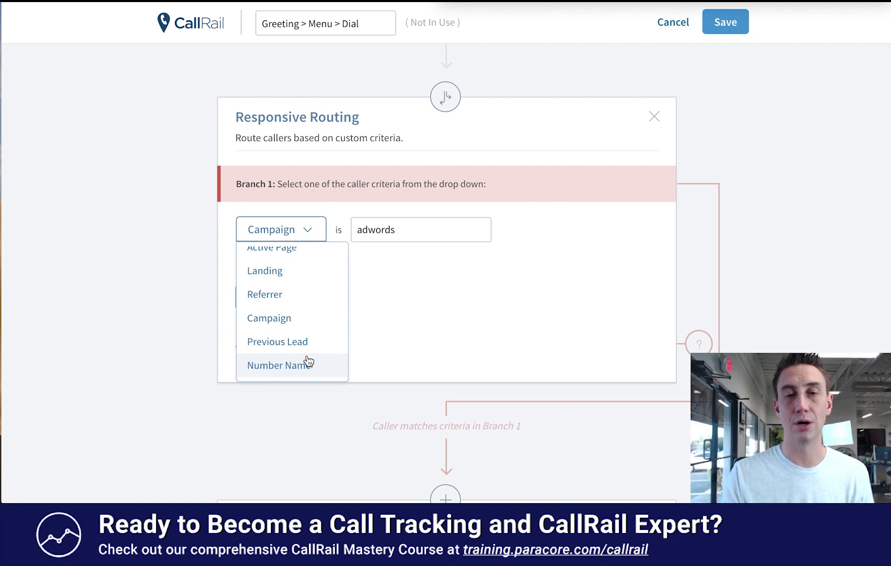
{"action": "scroll", "coordinate": [308, 362], "scroll_direction": "up", "scroll_amount": 3}
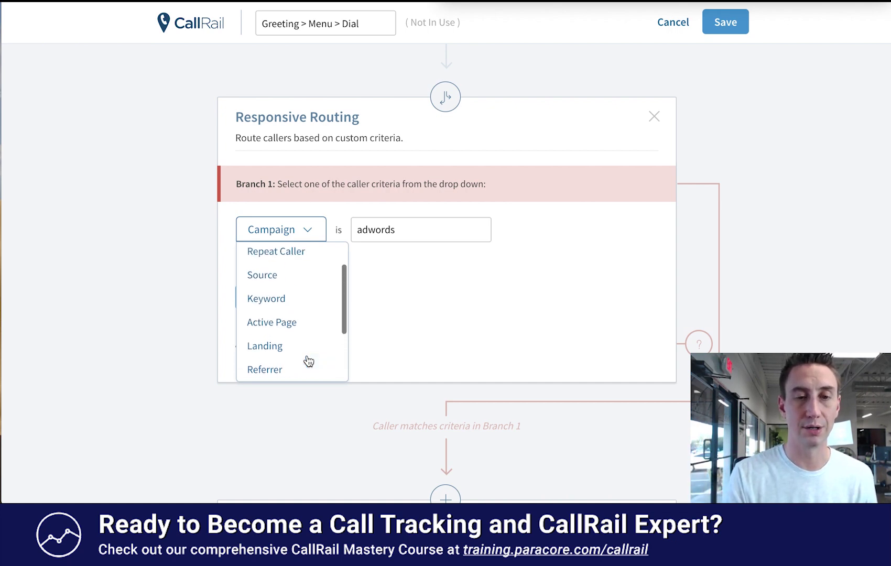
{"action": "scroll", "coordinate": [309, 341], "scroll_direction": "up", "scroll_amount": 1}
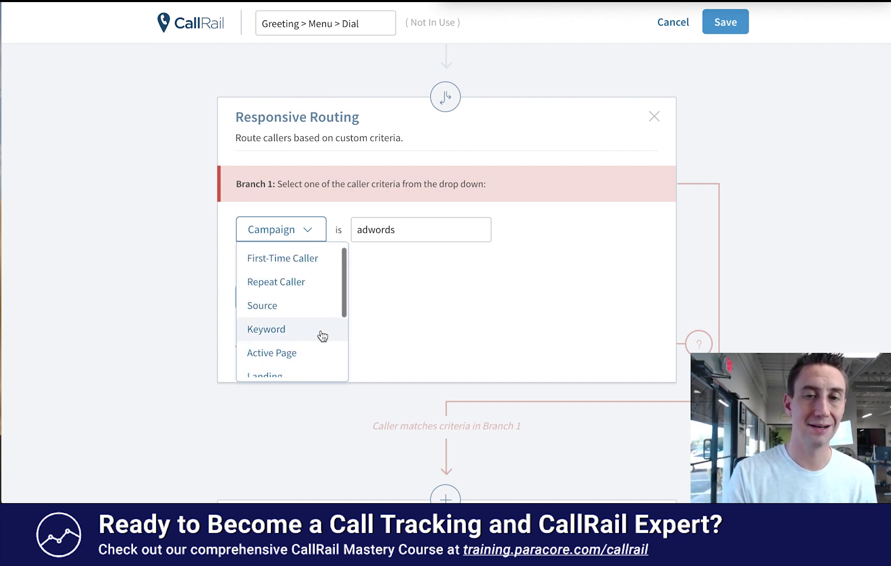
{"action": "left_click", "coordinate": [454, 301]}
Insert a Tag step before the Responsive Routing step on Schedule Branch A.
{"action": "scroll", "coordinate": [454, 301], "scroll_direction": "down", "scroll_amount": 5}
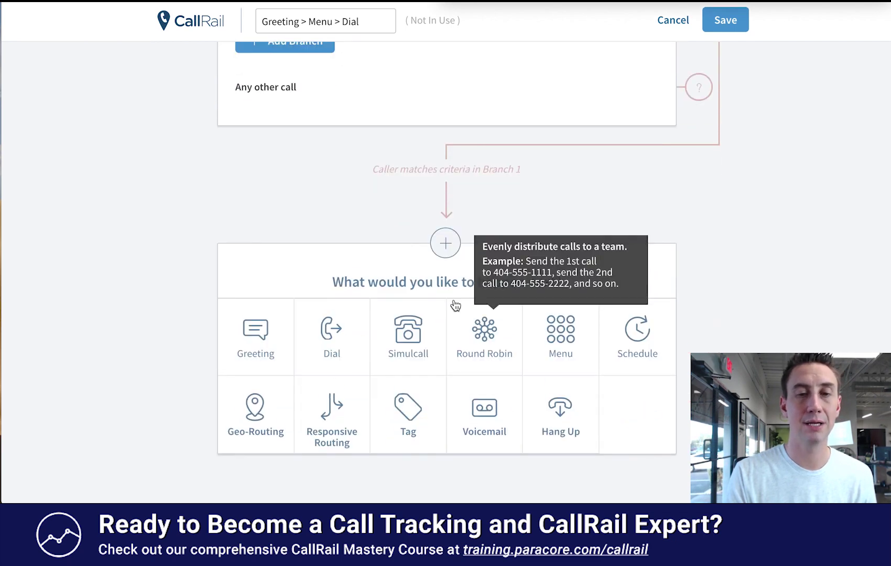
{"action": "scroll", "coordinate": [454, 303], "scroll_direction": "up", "scroll_amount": 5}
{"action": "scroll", "coordinate": [455, 304], "scroll_direction": "up", "scroll_amount": 3}
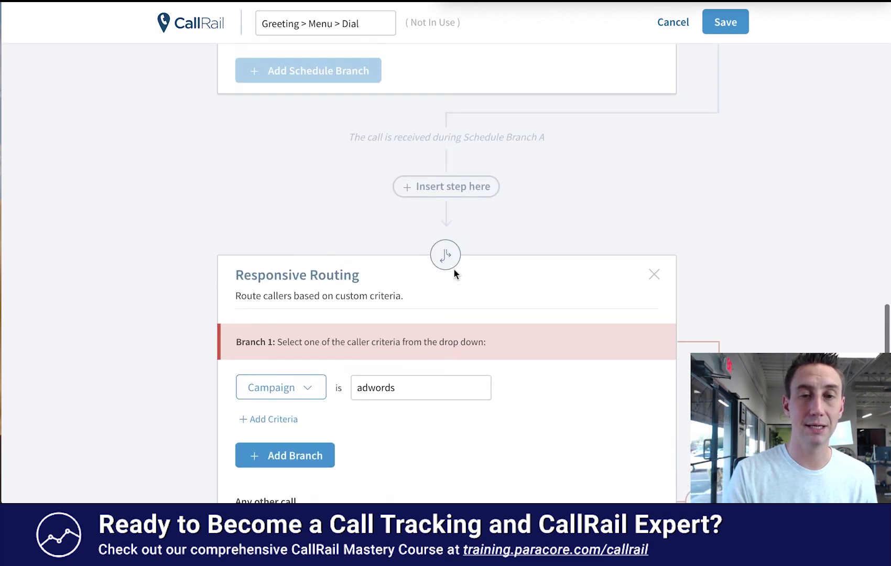
{"action": "left_click", "coordinate": [456, 192]}
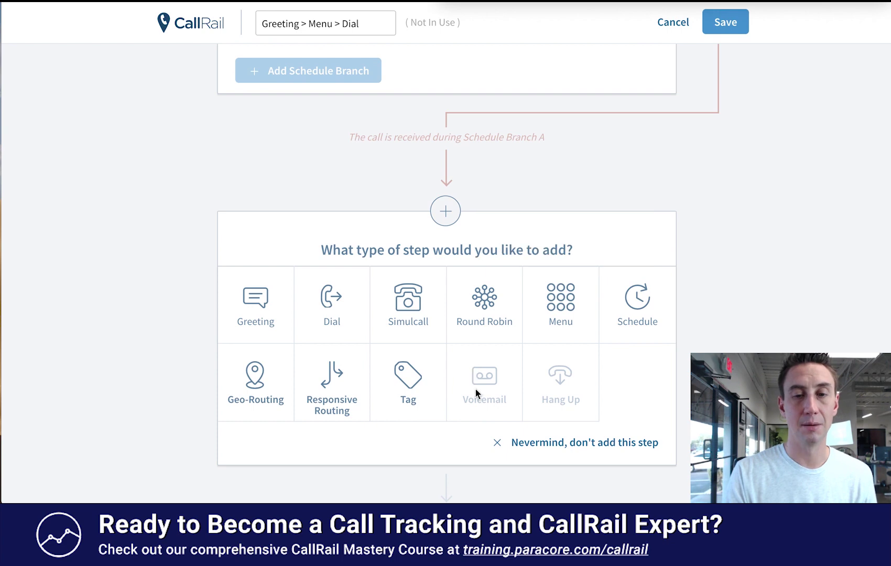
{"action": "left_click", "coordinate": [413, 381]}
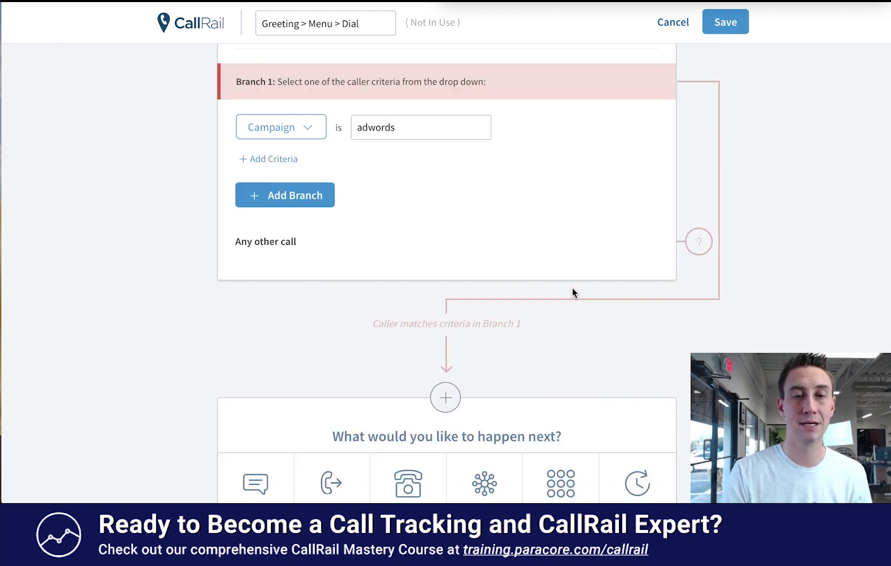
Open the step type choices for a new step before the Greeting at the start of the call flow.
{"action": "scroll", "coordinate": [573, 292], "scroll_direction": "down", "scroll_amount": 2}
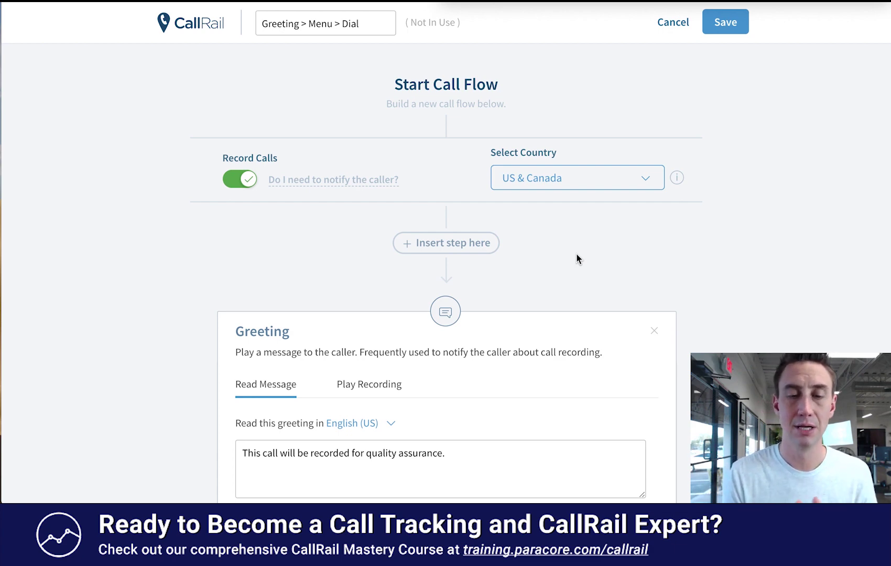
{"action": "left_click", "coordinate": [471, 244]}
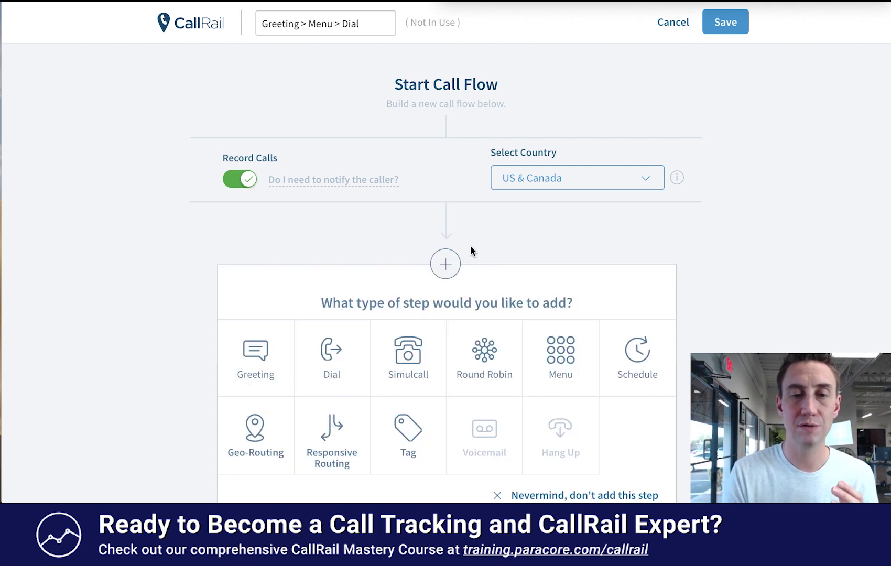
{"action": "scroll", "coordinate": [660, 244], "scroll_direction": "down", "scroll_amount": 2}
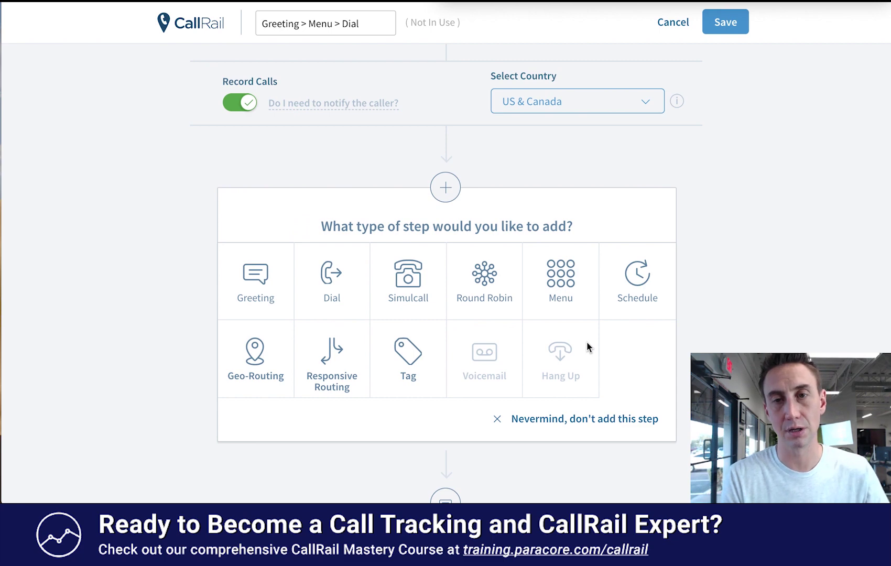
{"action": "scroll", "coordinate": [724, 226], "scroll_direction": "up", "scroll_amount": 2}
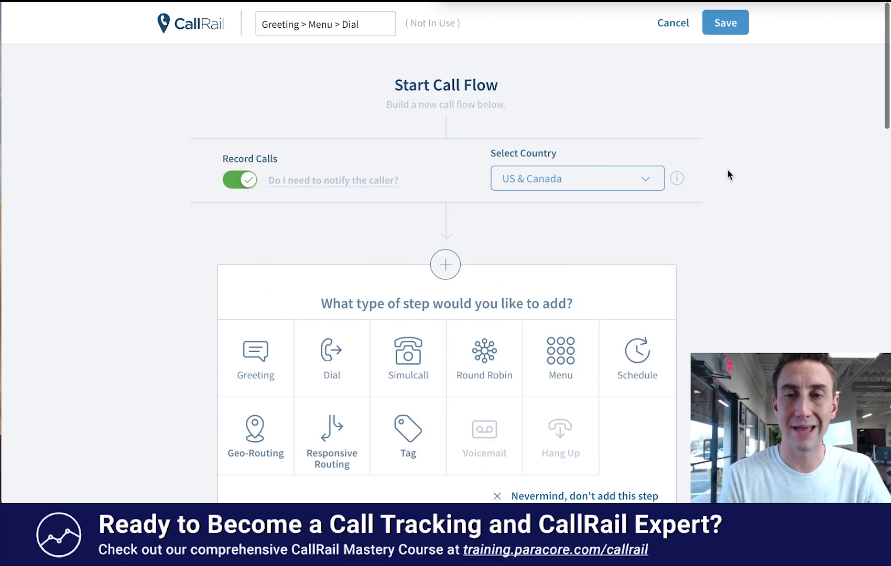